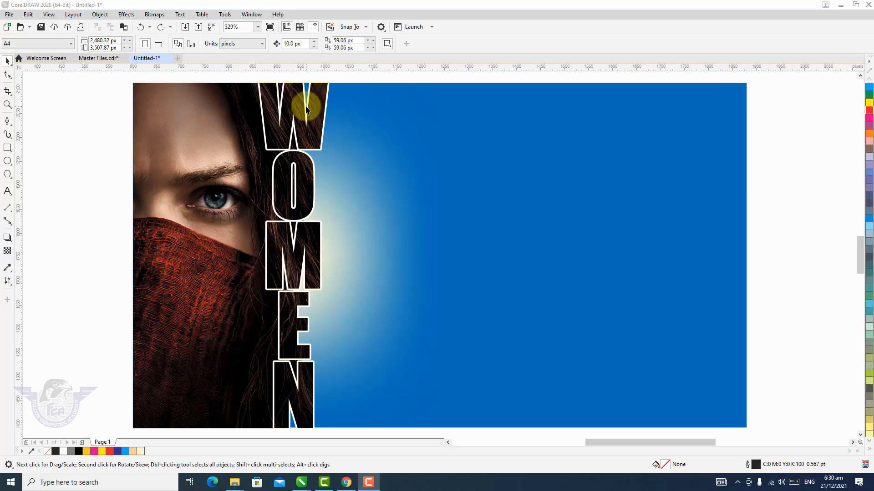
Create a new document with the default A4 settings at 300 dpi and set its units to pixels
{"action": "left_click", "coordinate": [9, 15]}
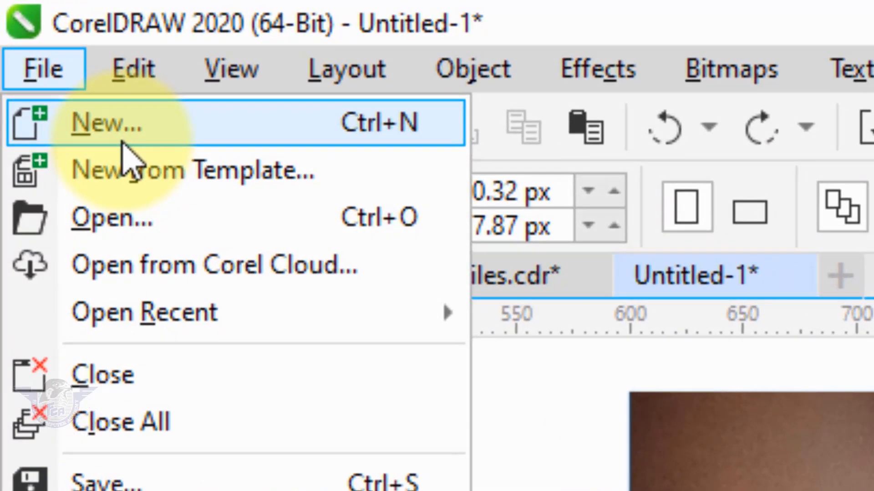
{"action": "left_click", "coordinate": [30, 34]}
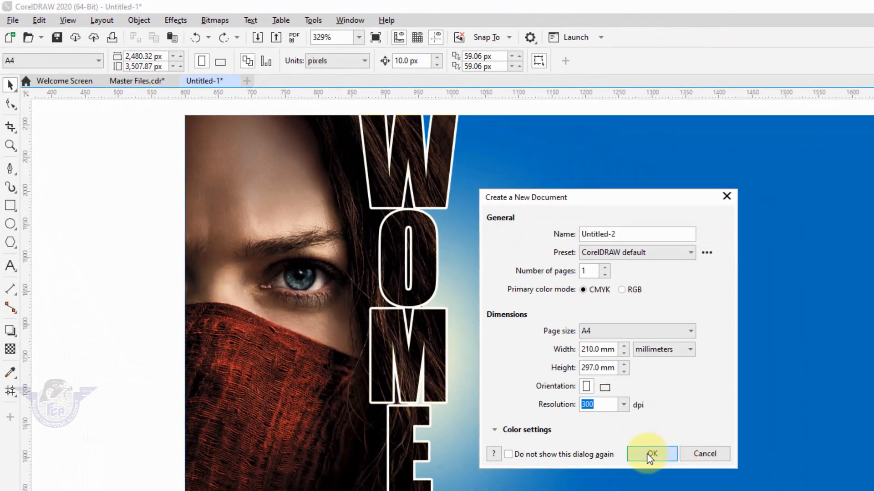
{"action": "left_click", "coordinate": [650, 455]}
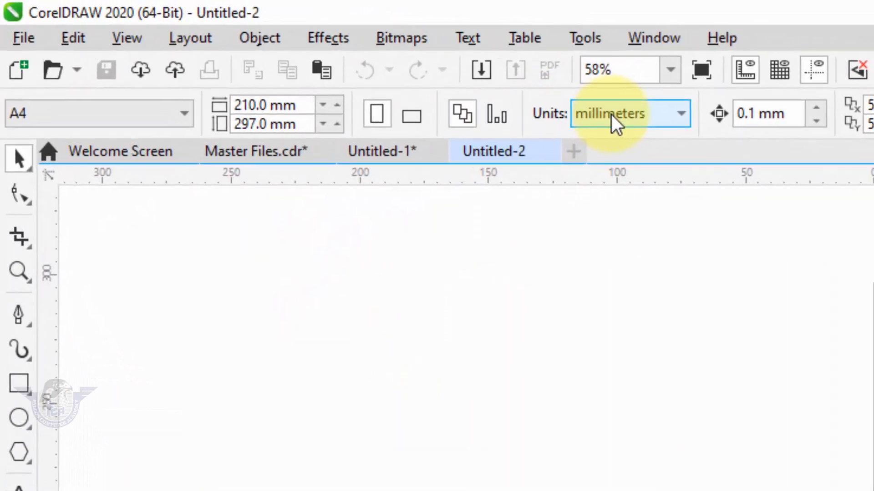
{"action": "left_click", "coordinate": [612, 116]}
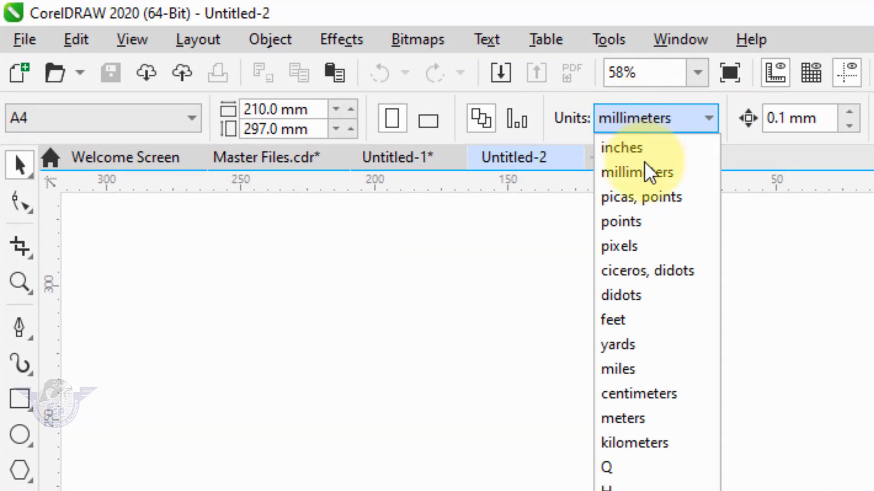
{"action": "left_click", "coordinate": [648, 254]}
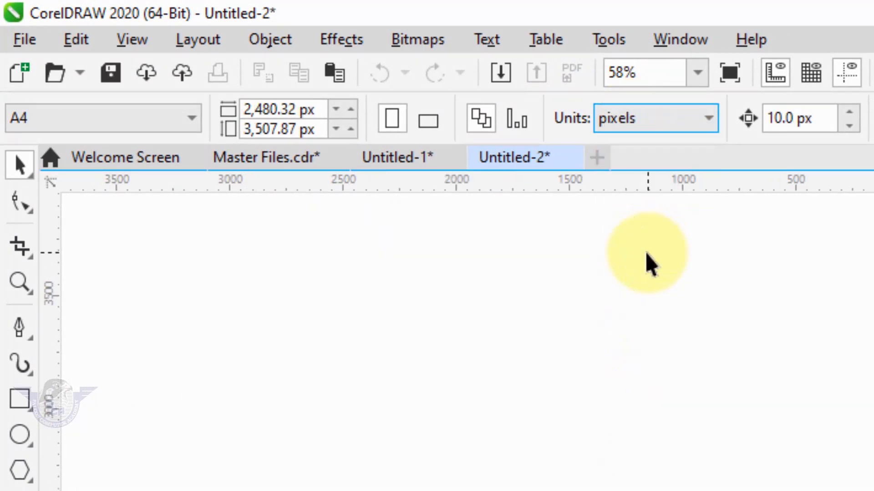
Set the page size to 1280 px wide by 720 px high and fit the page in view
{"action": "left_click_drag", "start_coordinate": [324, 106], "coordinate": [243, 109]}
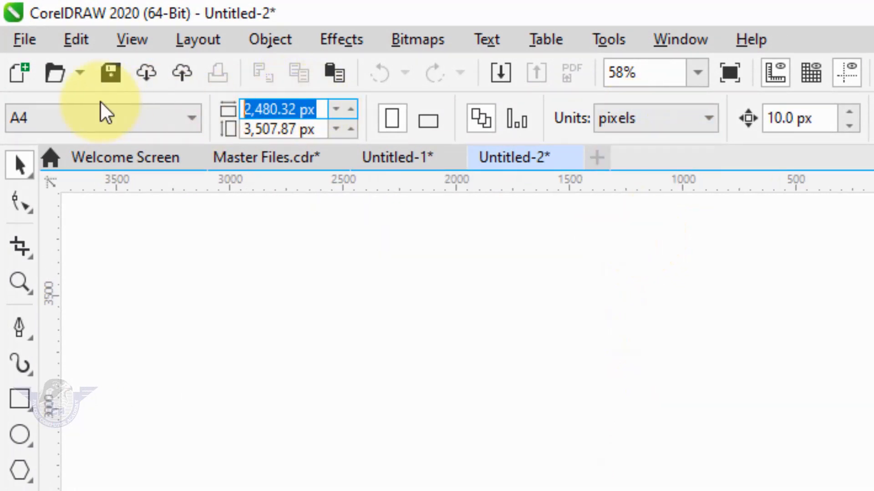
{"action": "type", "text": "1280"}
{"action": "key", "text": "Tab"}
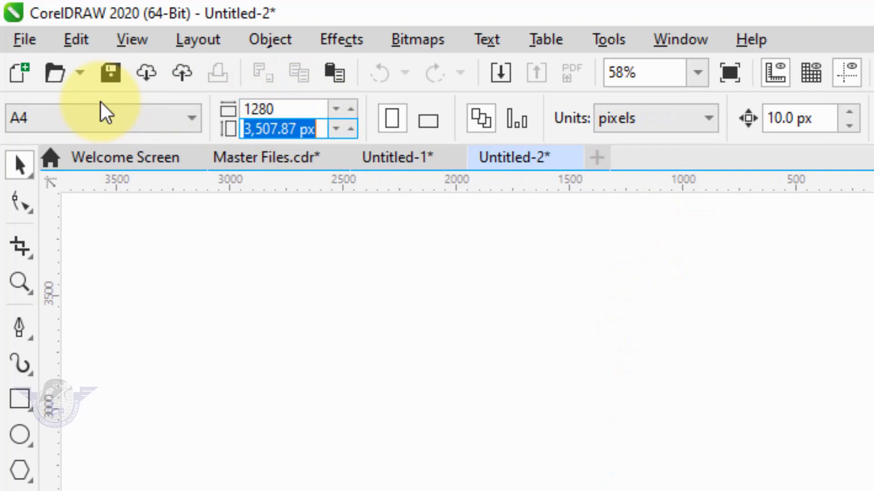
{"action": "type", "text": "720"}
{"action": "key", "text": "Return"}
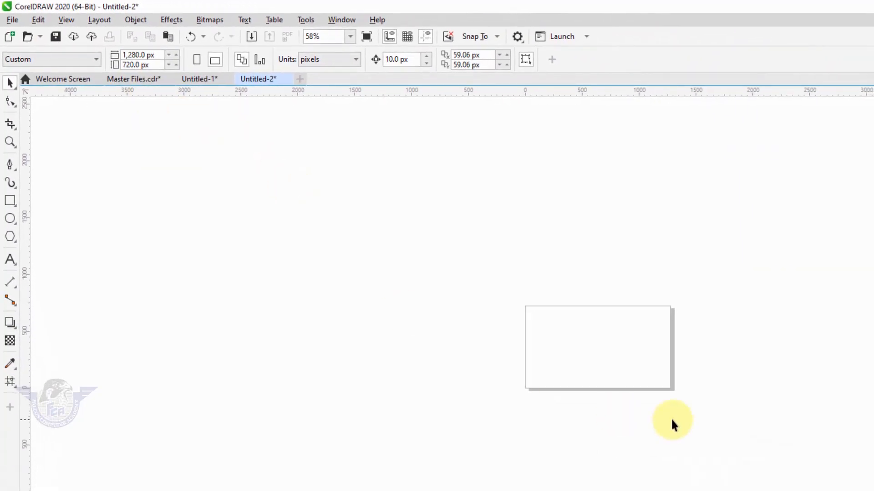
{"action": "key", "text": "shift+F4"}
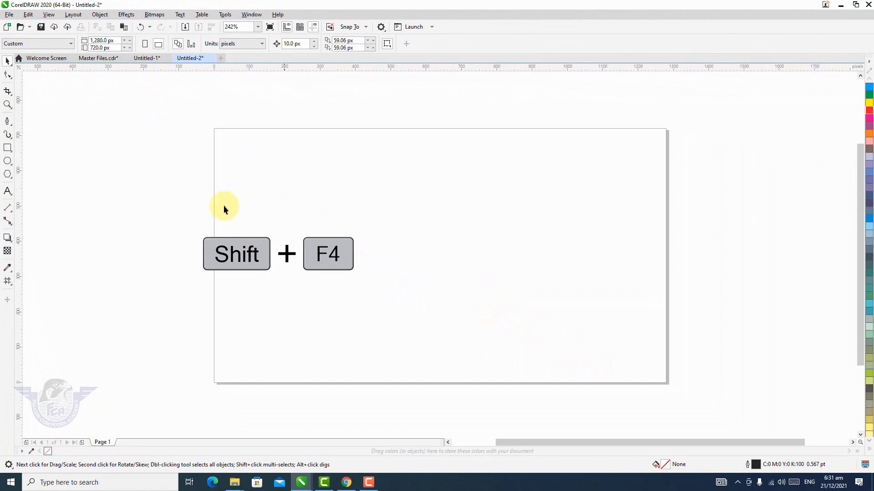
Import the picture aaa from the Zahra folder and place it at the page's left edge, about 396 × 705 px
{"action": "key", "text": "ctrl+i"}
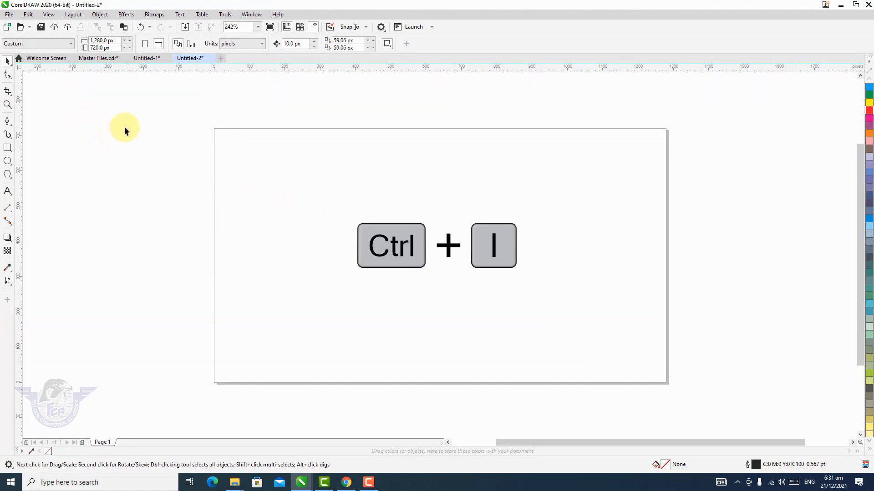
{"action": "right_click", "coordinate": [124, 128]}
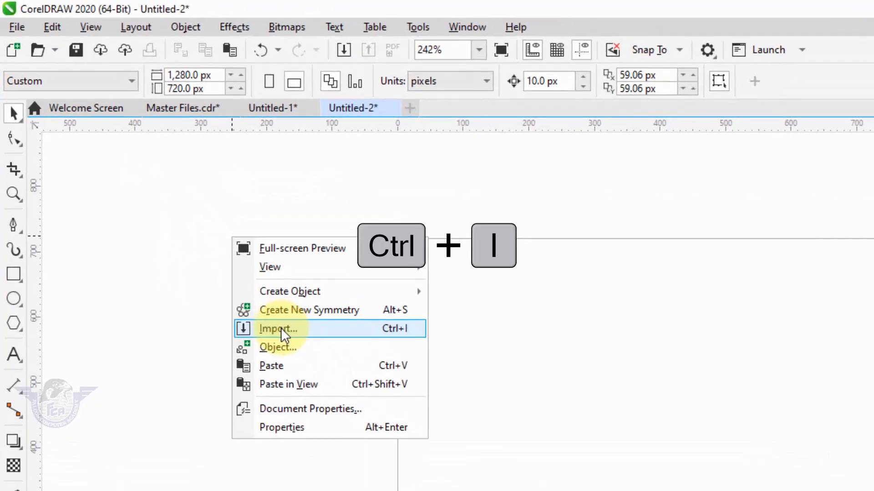
{"action": "left_click", "coordinate": [282, 329]}
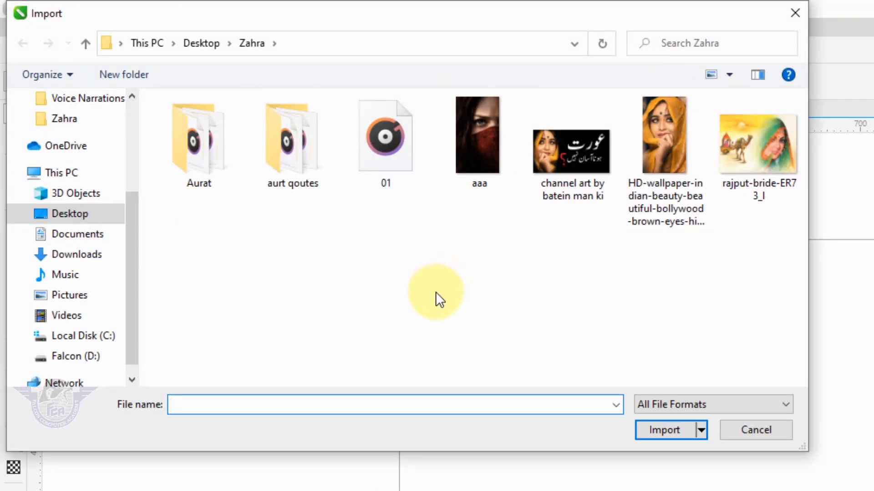
{"action": "left_click", "coordinate": [480, 165]}
{"action": "left_click", "coordinate": [682, 425]}
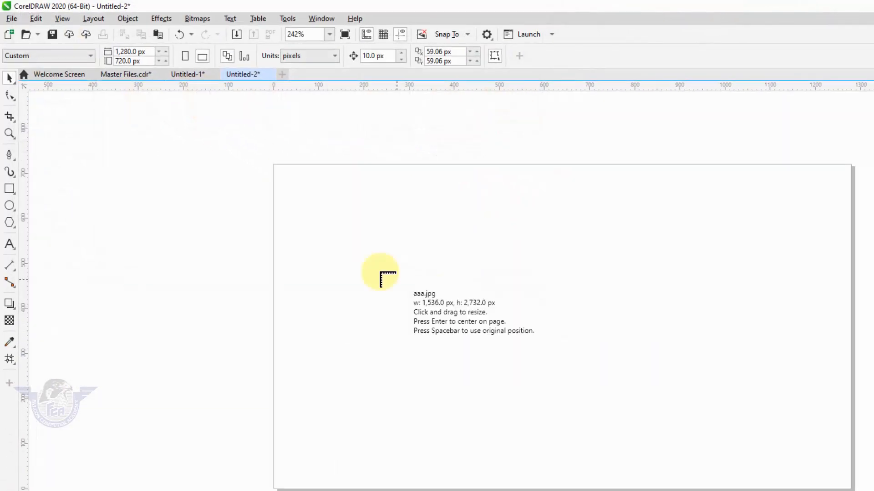
{"action": "left_click_drag", "start_coordinate": [277, 165], "coordinate": [464, 475]}
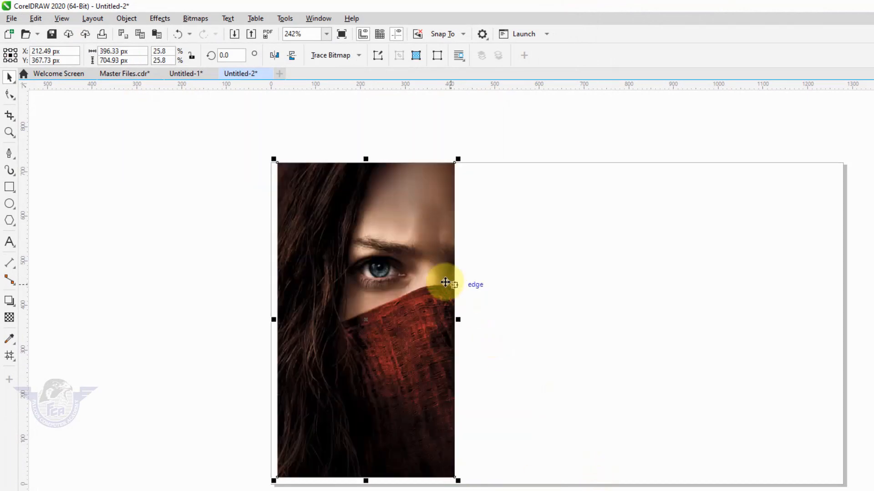
Mirror the imported photo horizontally so that the hair faces the empty part of the page
{"action": "key", "text": "F2"}
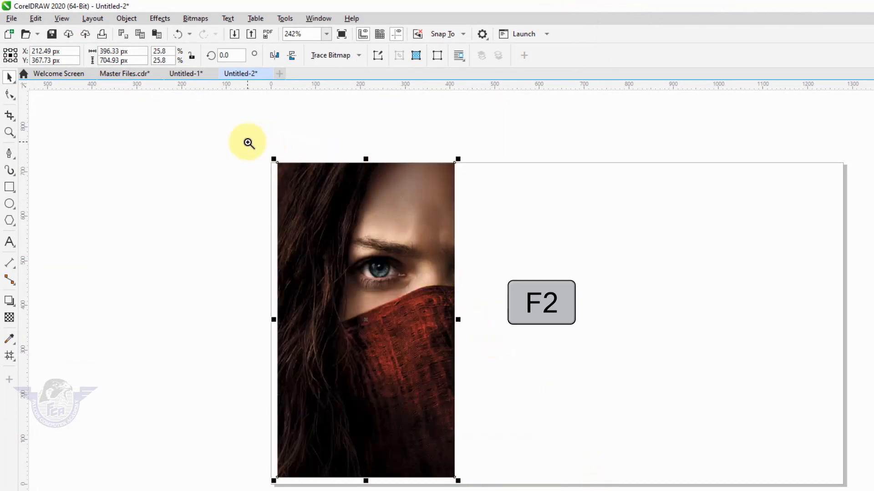
{"action": "left_click_drag", "start_coordinate": [248, 143], "coordinate": [488, 487]}
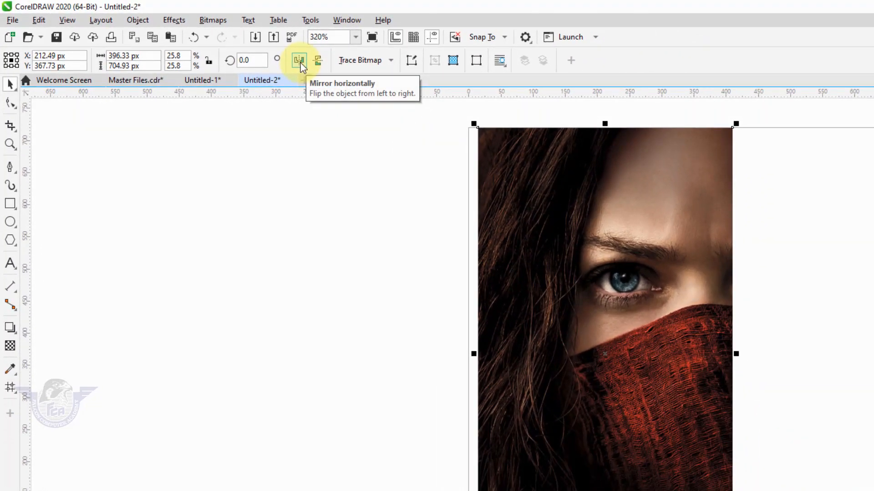
{"action": "left_click", "coordinate": [300, 63]}
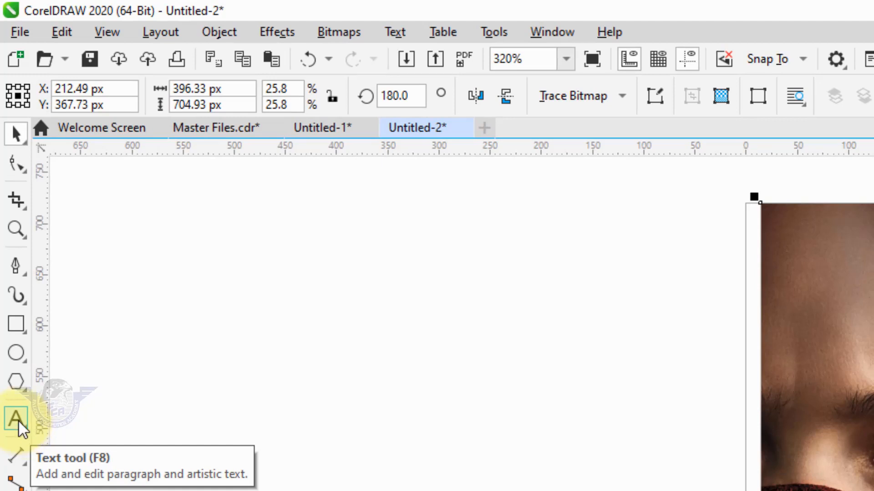
Add artistic text reading WOMEN beside the photo, with each letter on its own line
{"action": "left_click", "coordinate": [18, 419]}
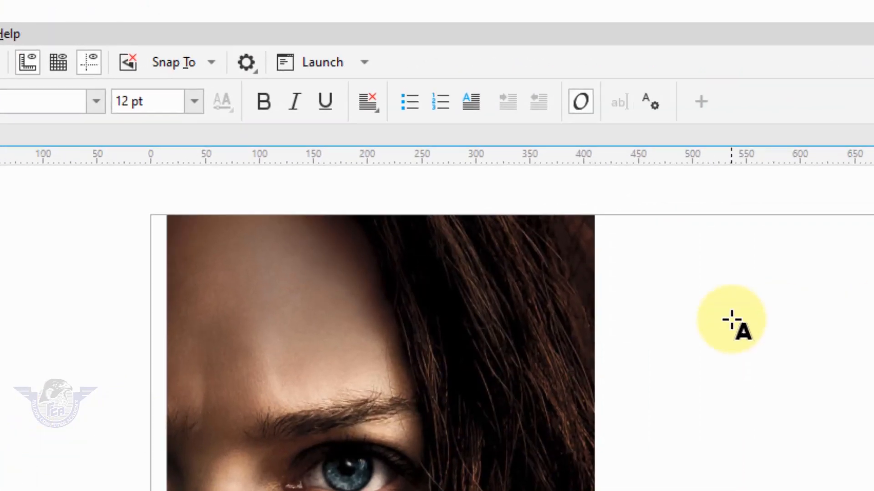
{"action": "left_click", "coordinate": [731, 319]}
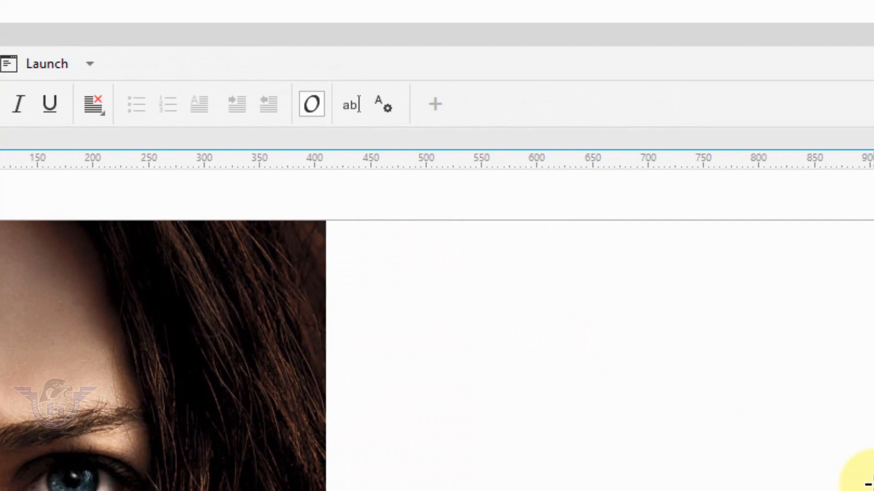
{"action": "type", "text": "W"}
{"action": "key", "text": "Return"}
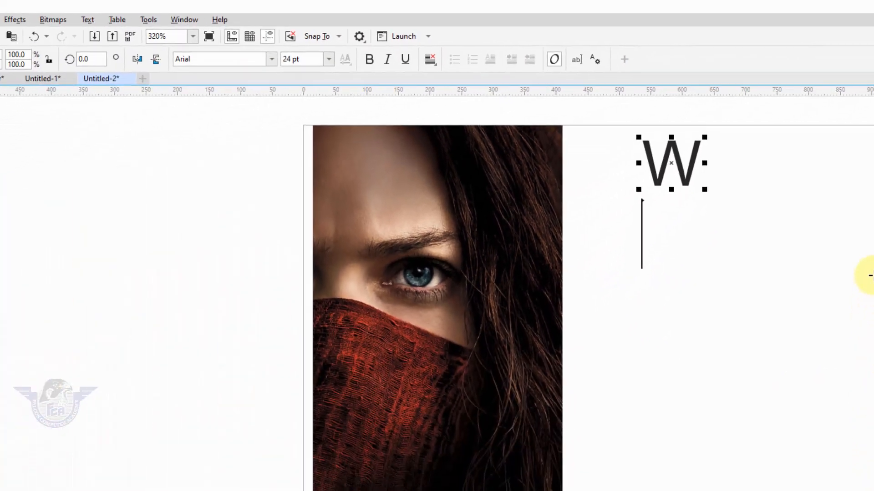
{"action": "type", "text": "O"}
{"action": "key", "text": "Return"}
{"action": "type", "text": "M"}
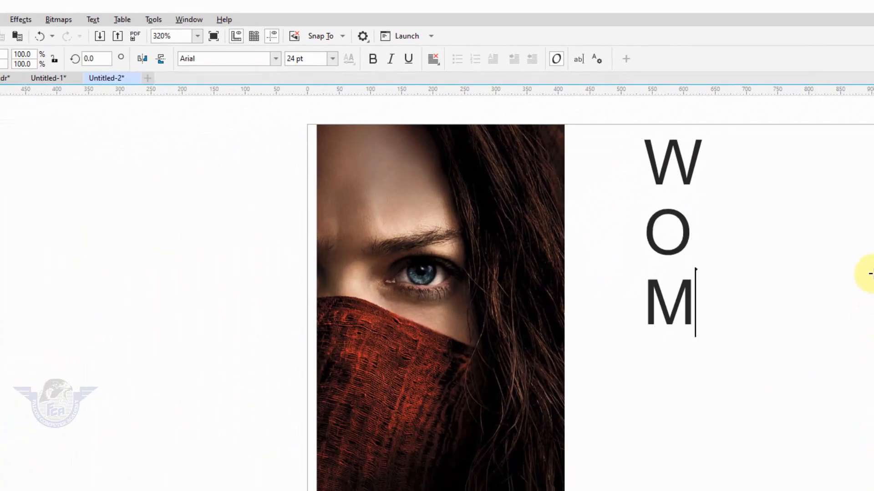
{"action": "key", "text": "Return"}
{"action": "type", "text": "E"}
{"action": "key", "text": "Return"}
{"action": "type", "text": "N"}
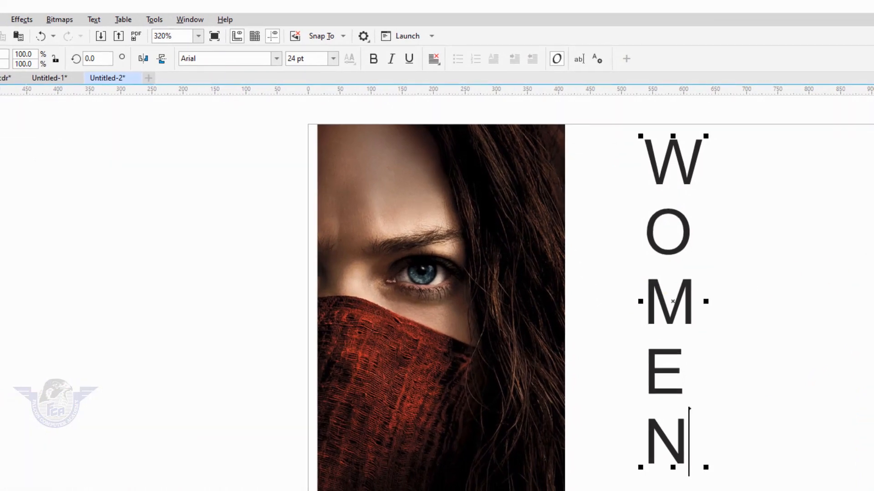
Set the WOMEN text to the Impact font and center its alignment
{"action": "left_click", "coordinate": [9, 69]}
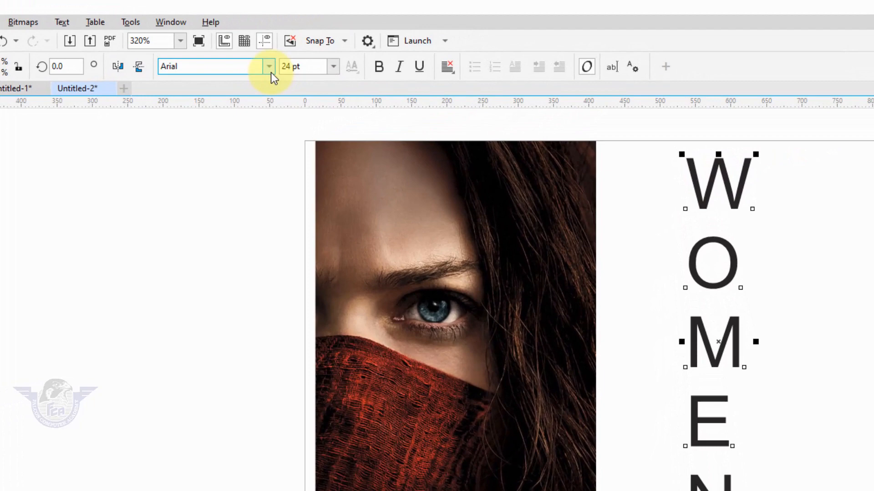
{"action": "left_click", "coordinate": [360, 51]}
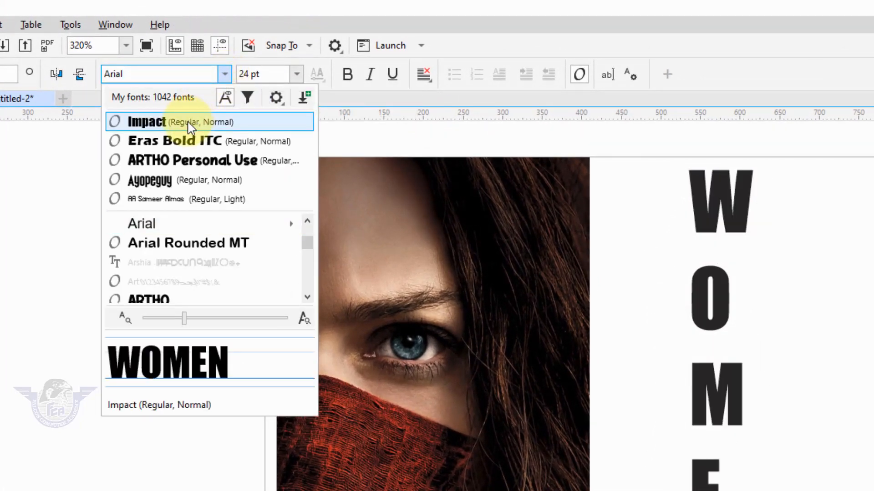
{"action": "left_click", "coordinate": [191, 123]}
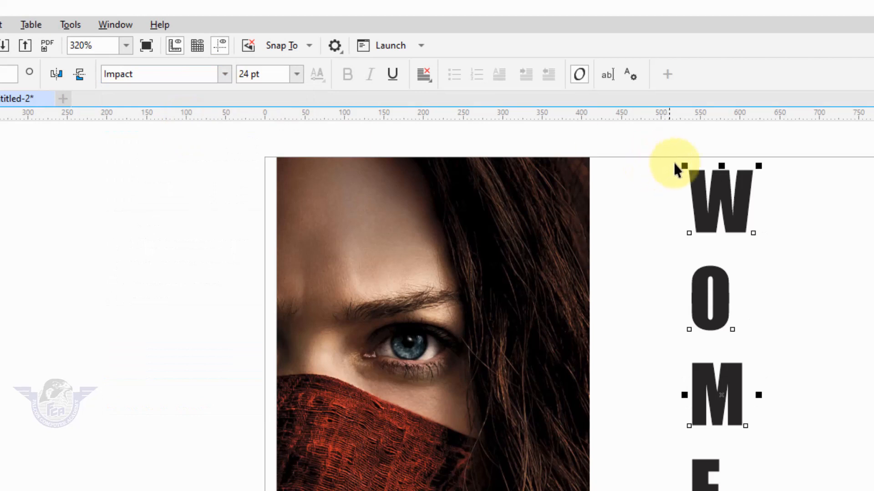
{"action": "left_click", "coordinate": [428, 81]}
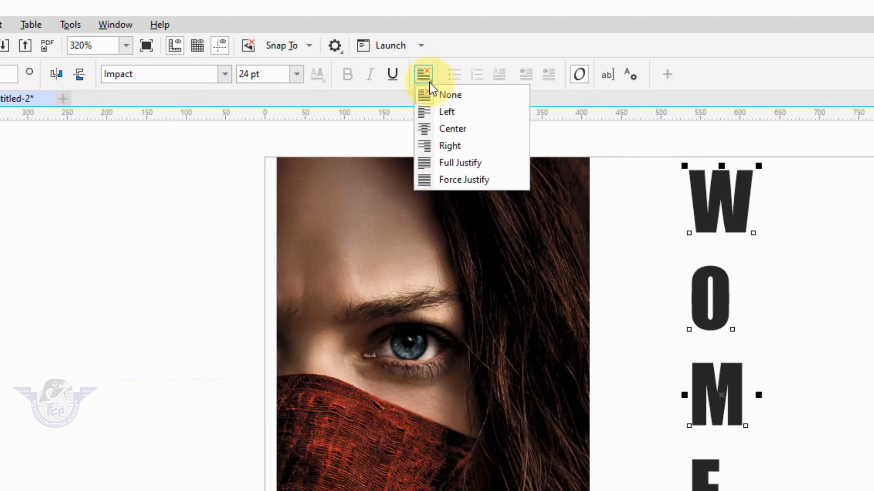
{"action": "left_click", "coordinate": [443, 129]}
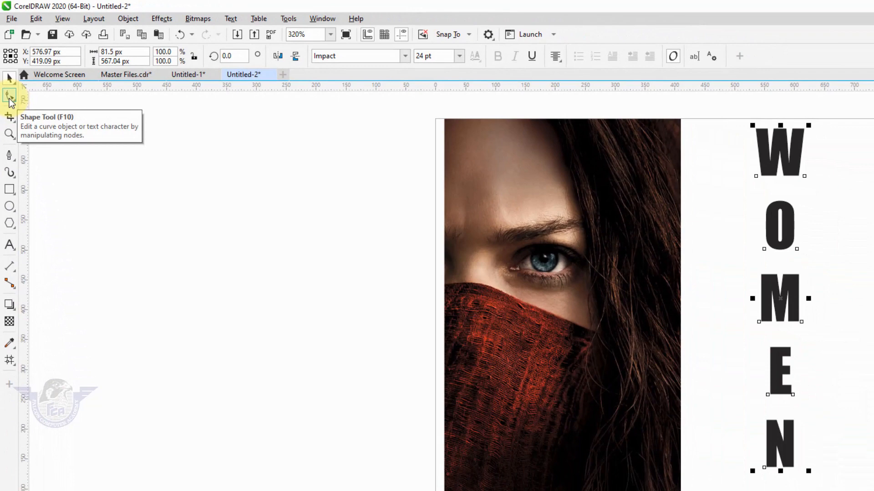
Tighten the line spacing of the WOMEN text with the Shape tool until the letters almost touch
{"action": "left_click", "coordinate": [10, 96]}
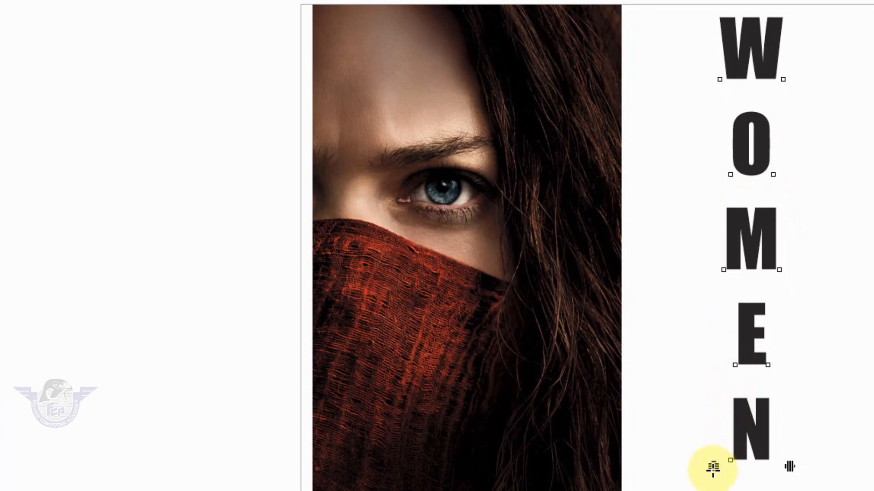
{"action": "left_click_drag", "start_coordinate": [712, 468], "coordinate": [730, 320]}
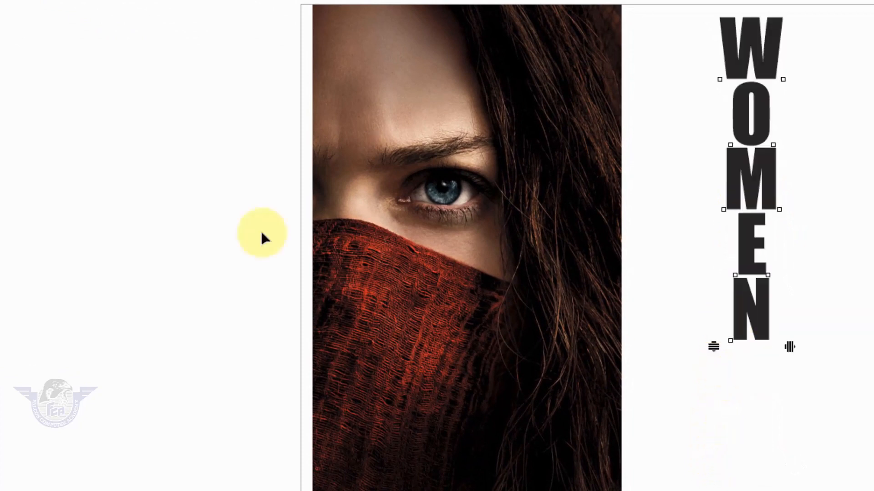
{"action": "left_click", "coordinate": [8, 69]}
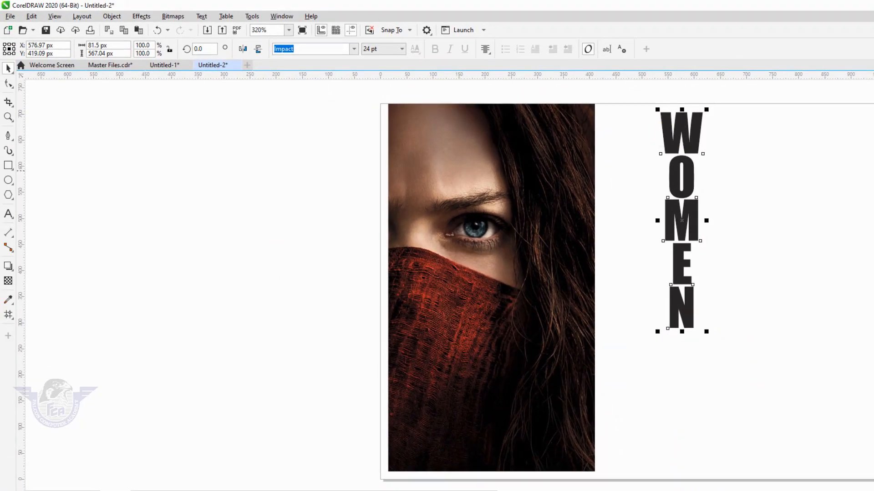
Move the WOMEN text onto the hair at the photo's upper right corner and fill it with white
{"action": "left_click_drag", "start_coordinate": [696, 216], "coordinate": [584, 208]}
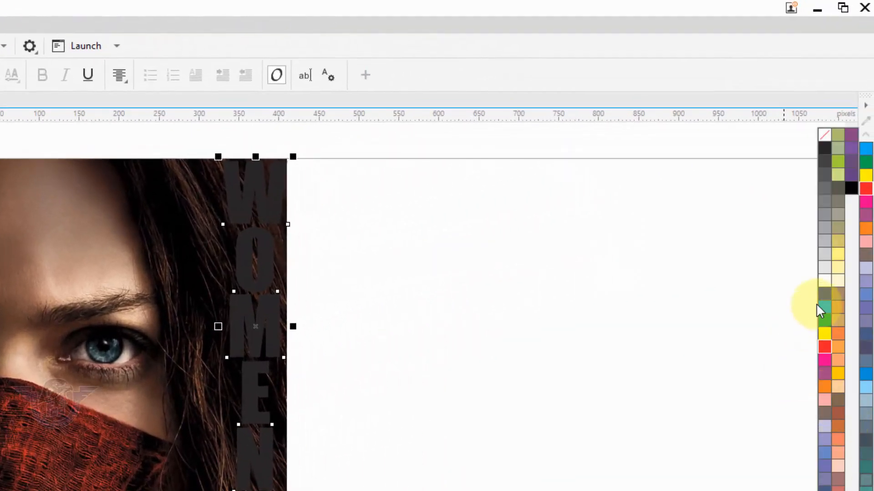
{"action": "left_click", "coordinate": [824, 280]}
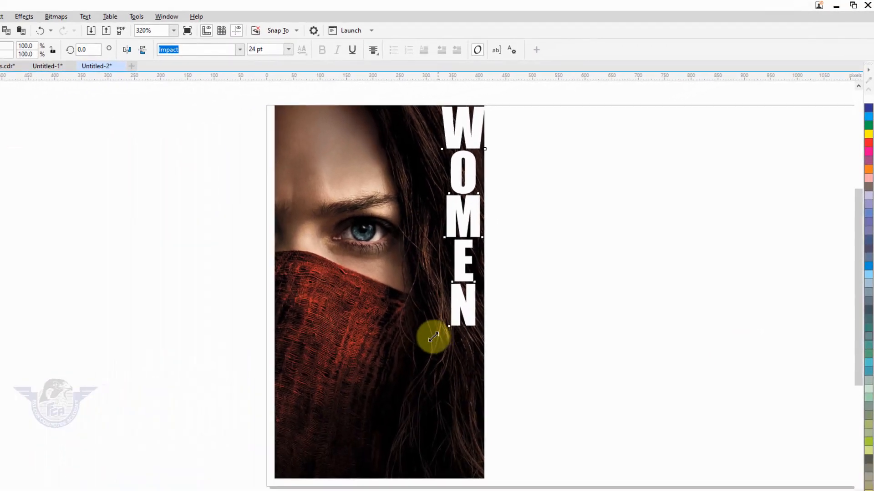
Enlarge the WOMEN text to the photo's full height and replace its fill with a white outline only
{"action": "left_click_drag", "start_coordinate": [433, 337], "coordinate": [347, 477]}
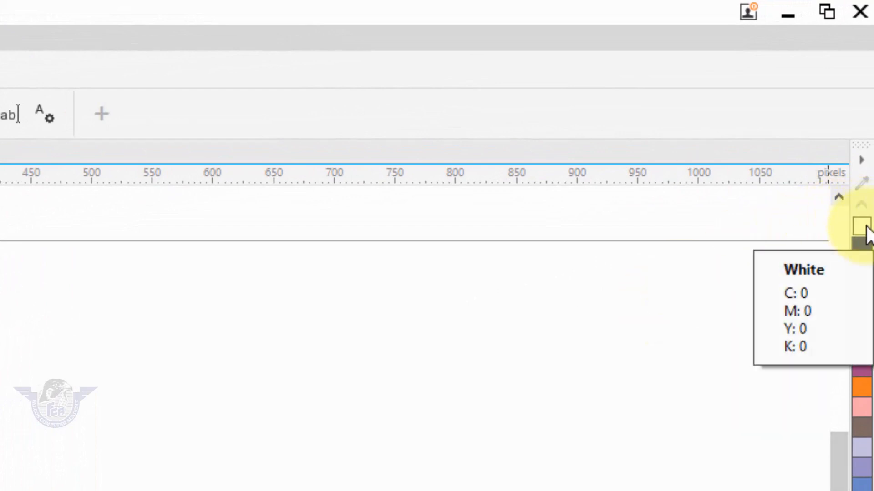
{"action": "left_click", "coordinate": [866, 227]}
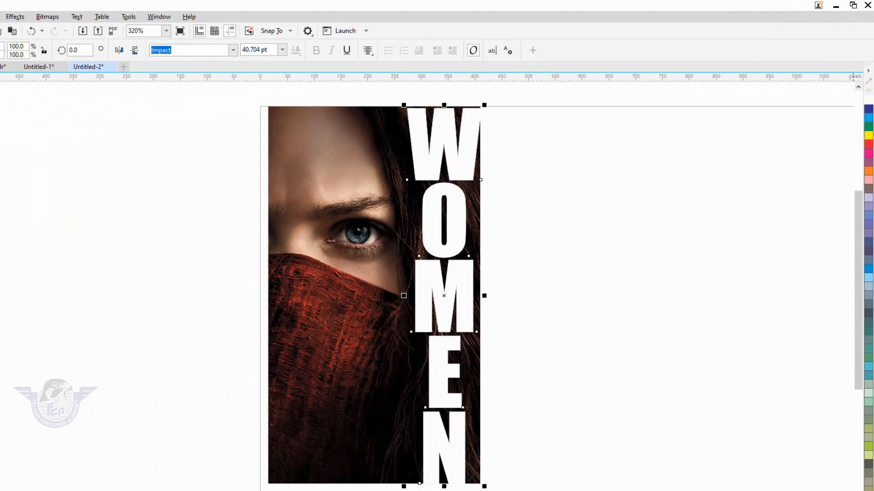
{"action": "left_click", "coordinate": [868, 488]}
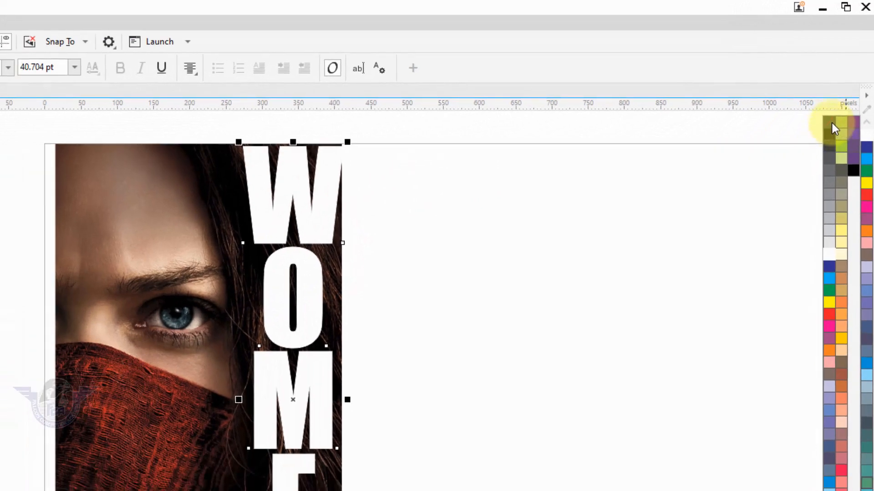
{"action": "left_click", "coordinate": [832, 123]}
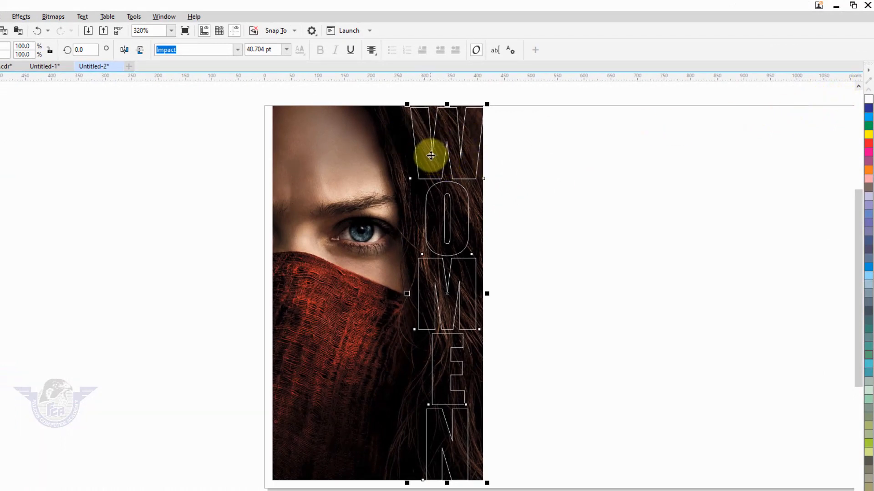
Convert the WOMEN text to curves and set its white outline width to 2.0 pt
{"action": "key", "text": "ctrl+q"}
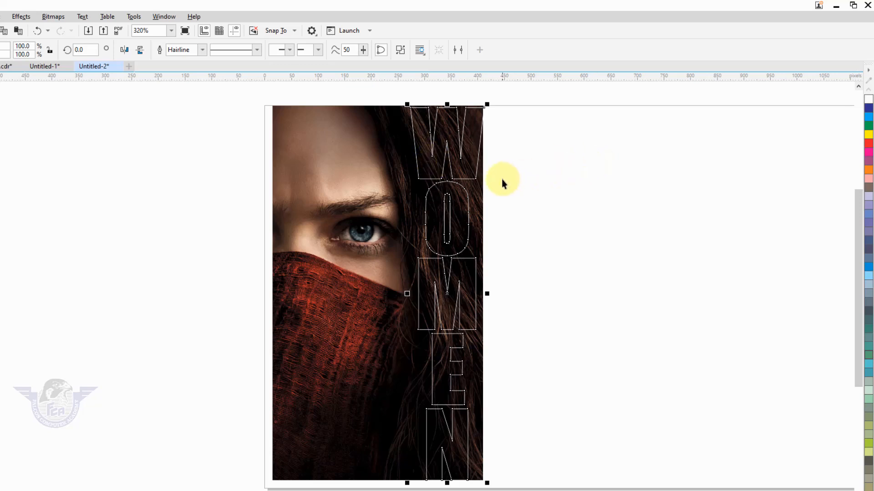
{"action": "key", "text": "F12"}
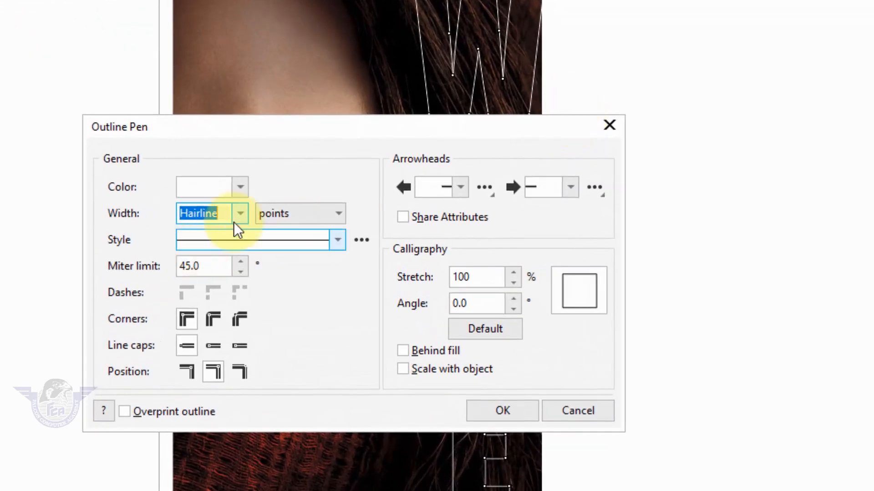
{"action": "left_click", "coordinate": [241, 187]}
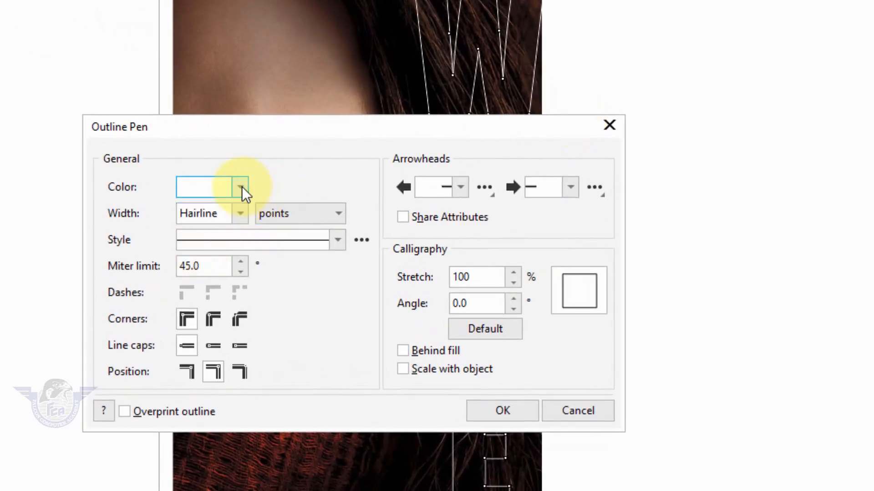
{"action": "left_click", "coordinate": [242, 187]}
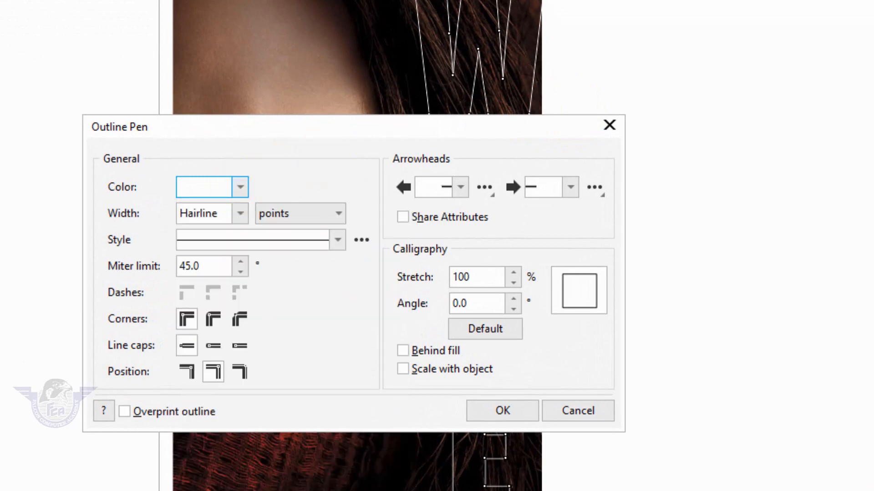
{"action": "left_click", "coordinate": [240, 213]}
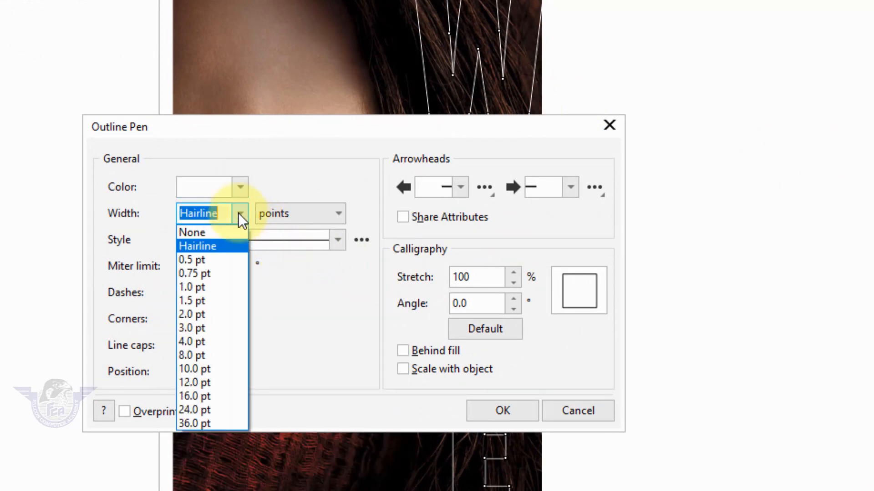
{"action": "left_click", "coordinate": [209, 327]}
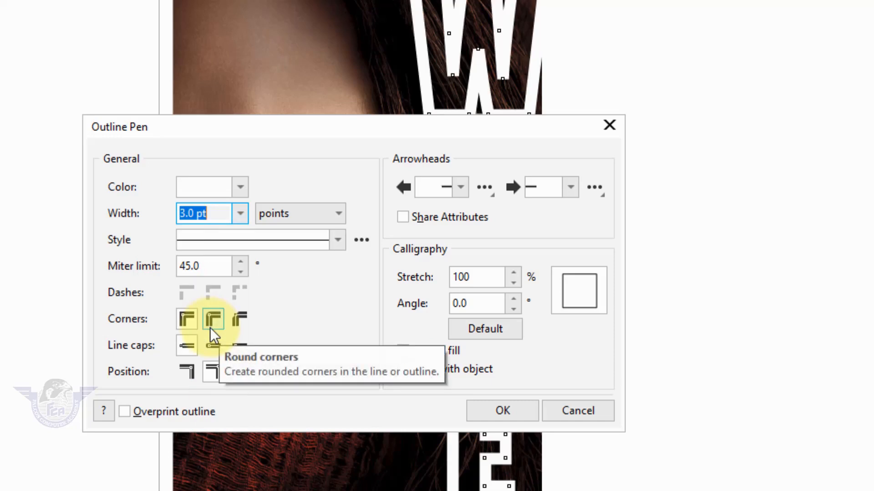
{"action": "left_click", "coordinate": [240, 214]}
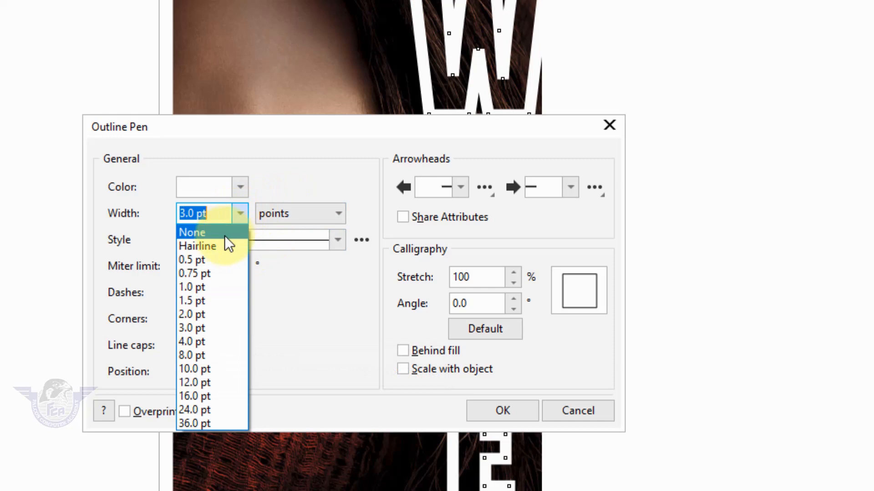
{"action": "left_click", "coordinate": [205, 315]}
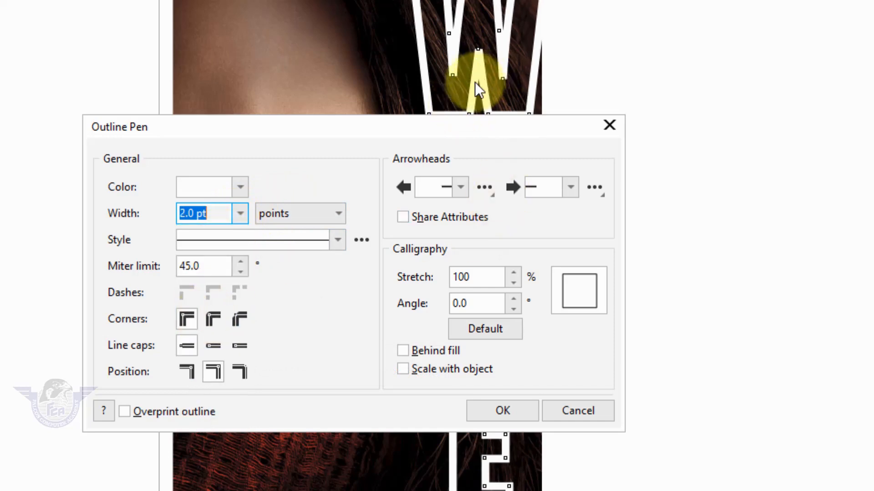
Give the WOMEN outline round corners and round line caps, with Behind fill and Scale with object enabled
{"action": "left_click", "coordinate": [214, 321]}
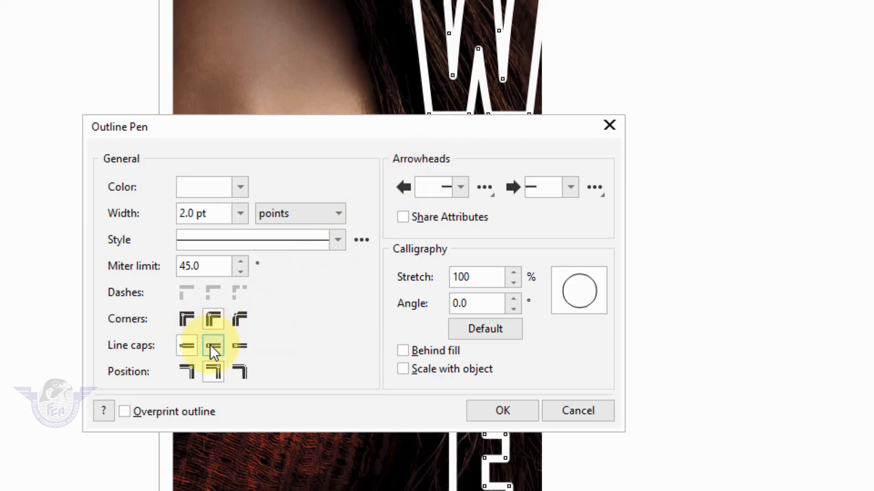
{"action": "left_click", "coordinate": [209, 345]}
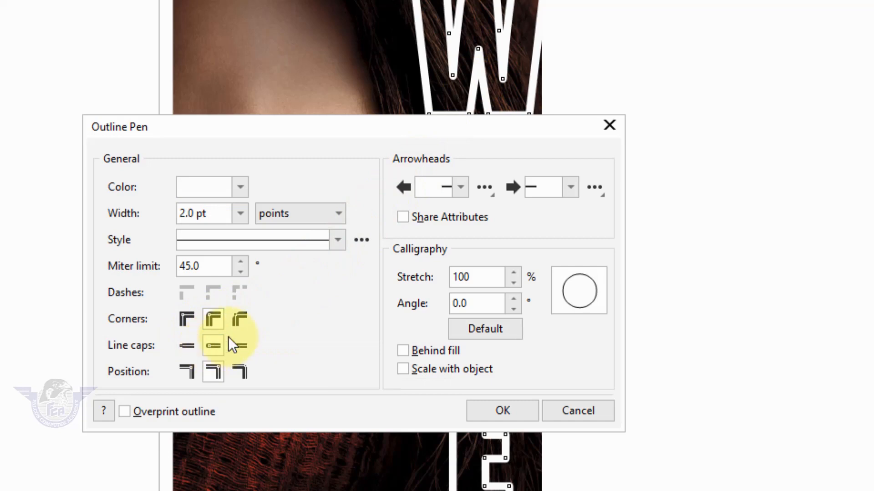
{"action": "left_click", "coordinate": [446, 354]}
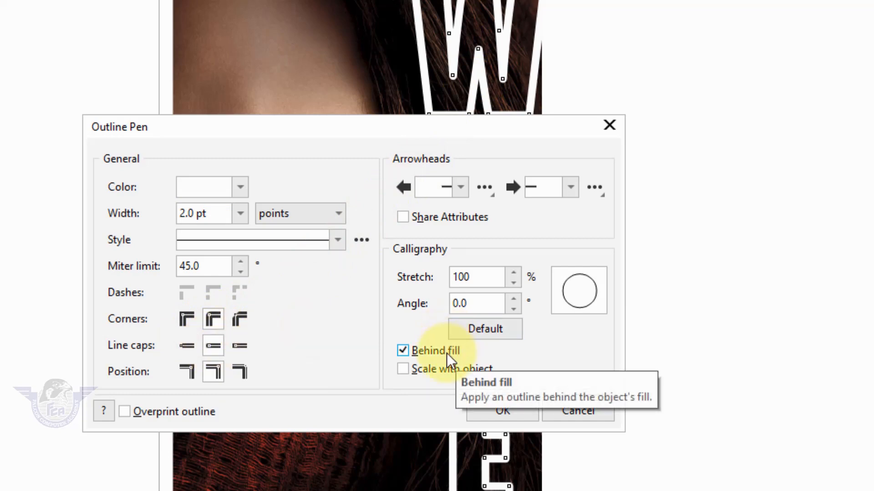
{"action": "left_click", "coordinate": [436, 371]}
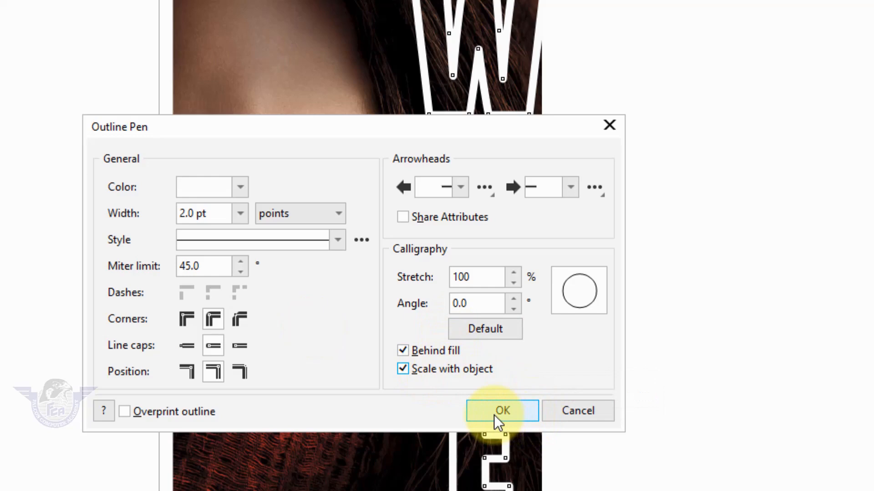
{"action": "left_click", "coordinate": [495, 414]}
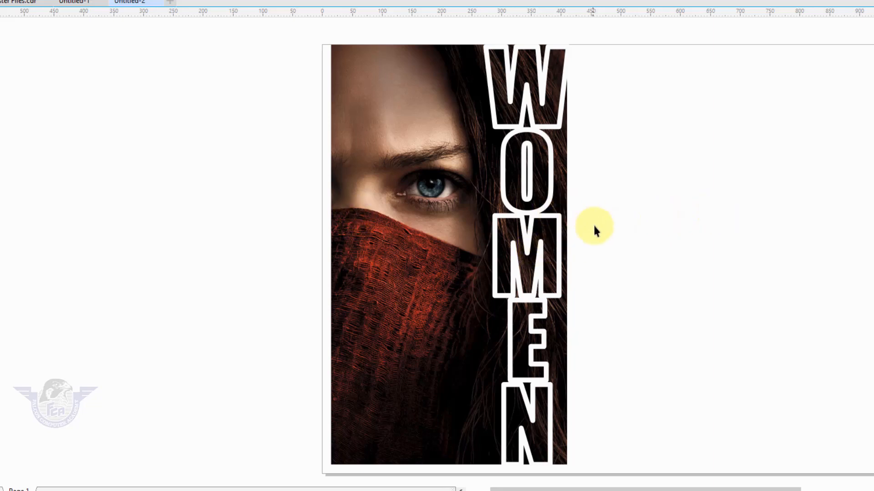
{"action": "left_click", "coordinate": [365, 213]}
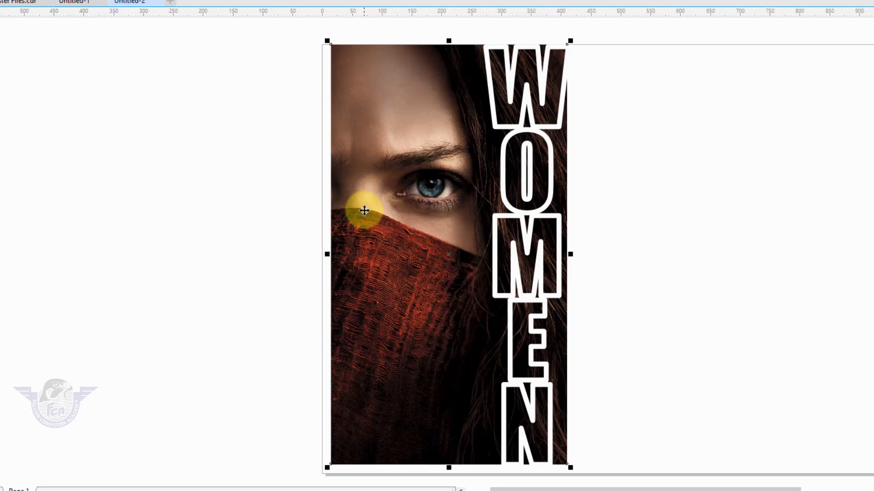
{"action": "left_click_drag", "start_coordinate": [405, 179], "coordinate": [236, 220]}
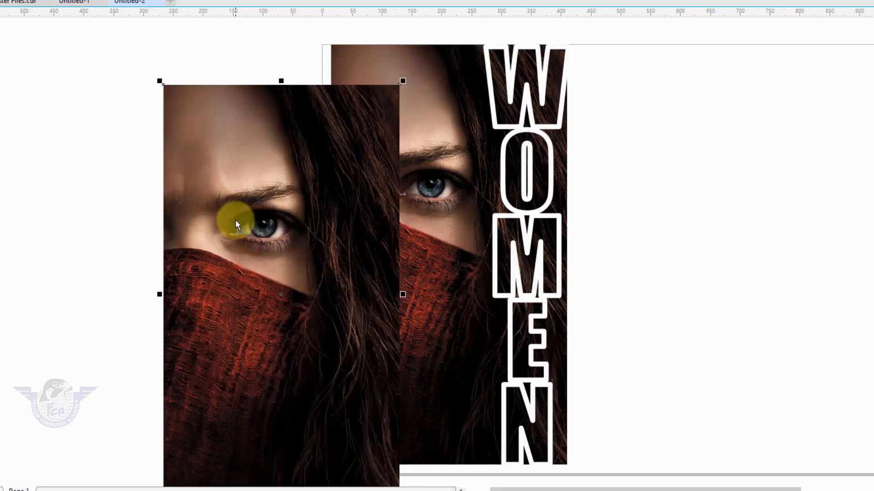
{"action": "key", "text": "ctrl+z"}
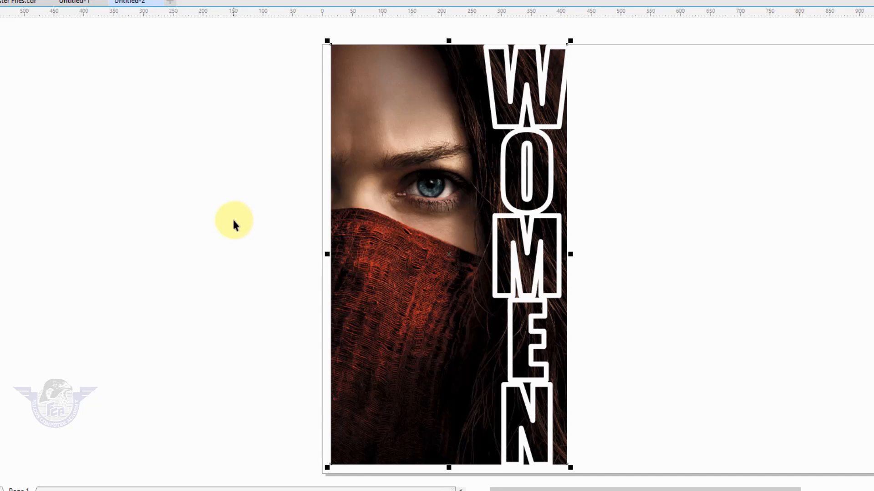
{"action": "left_click", "coordinate": [294, 201]}
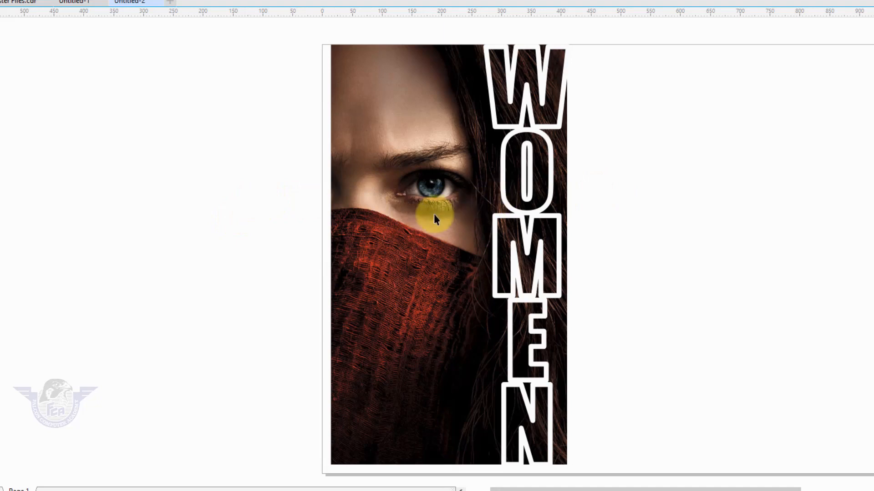
Place a duplicate of the photo inside the WOMEN curves with PowerClip, and check the clip by briefly shifting the photo behind it
{"action": "left_click", "coordinate": [435, 214]}
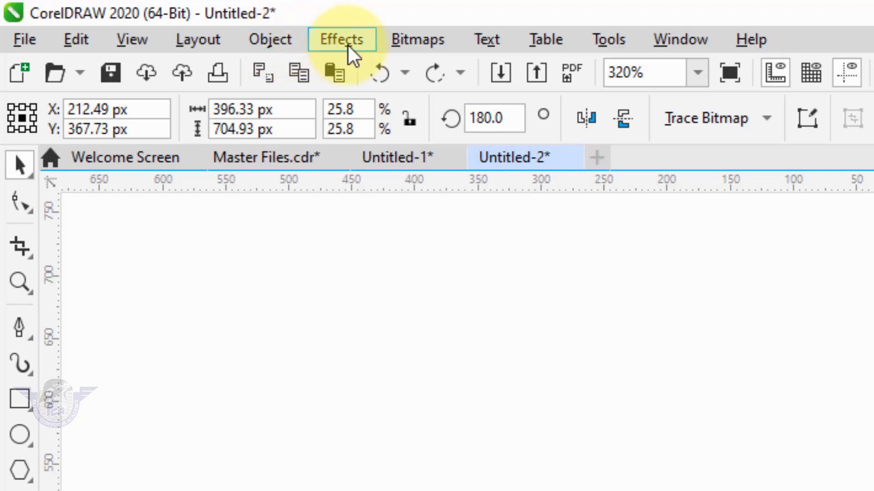
{"action": "left_click", "coordinate": [265, 40]}
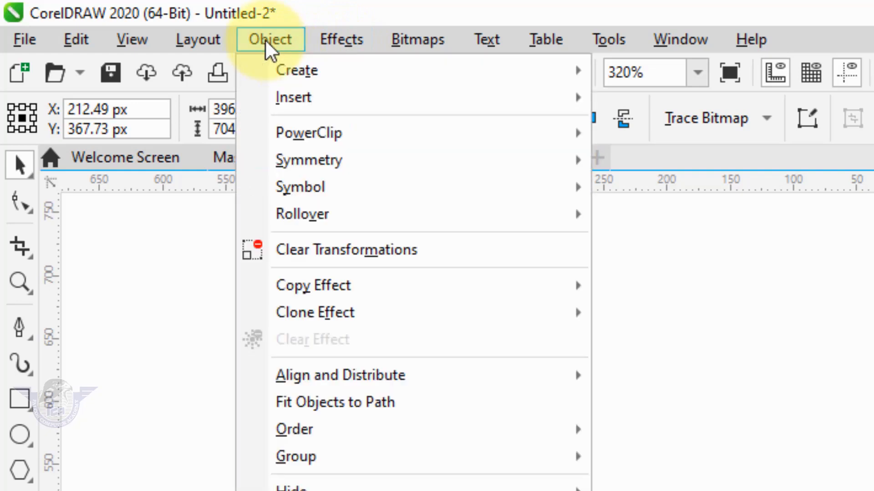
{"action": "mouse_move", "coordinate": [359, 135]}
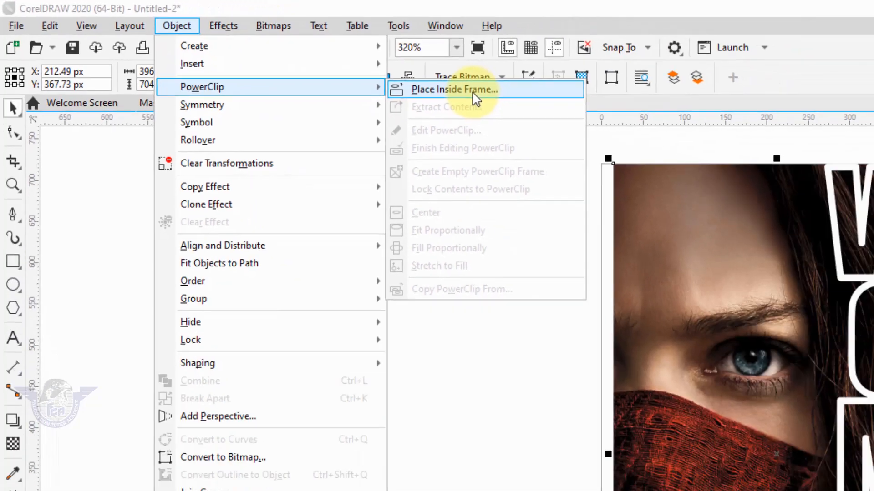
{"action": "left_click", "coordinate": [720, 142]}
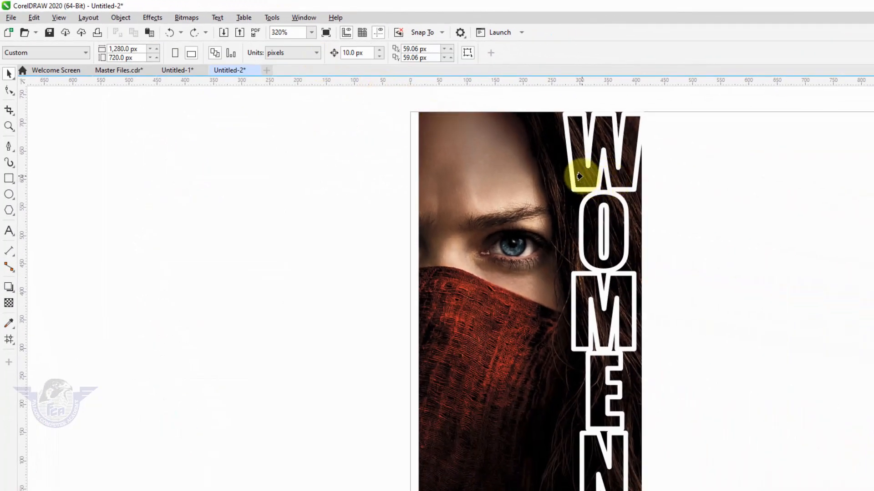
{"action": "left_click", "coordinate": [582, 175]}
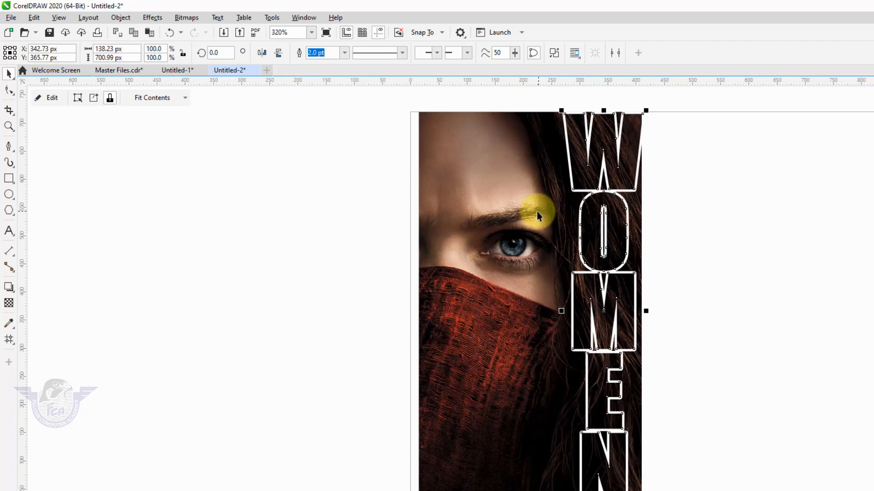
{"action": "left_click_drag", "start_coordinate": [487, 225], "coordinate": [393, 235]}
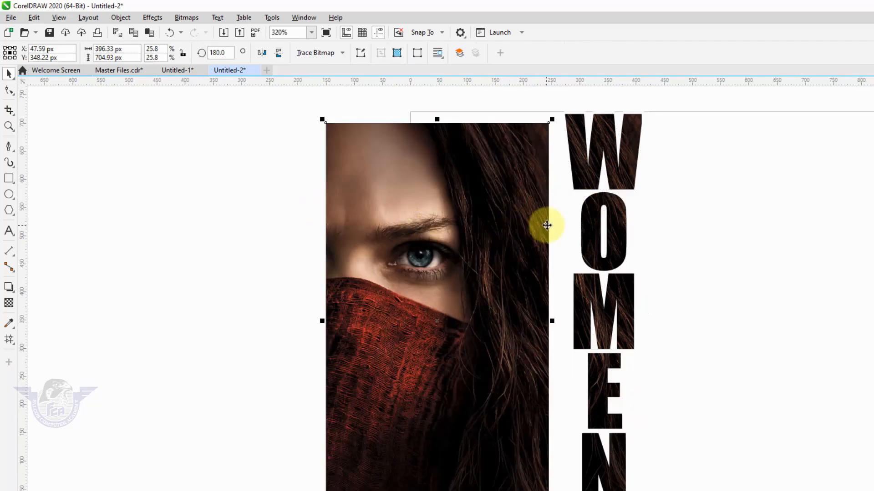
{"action": "key", "text": "ctrl+z"}
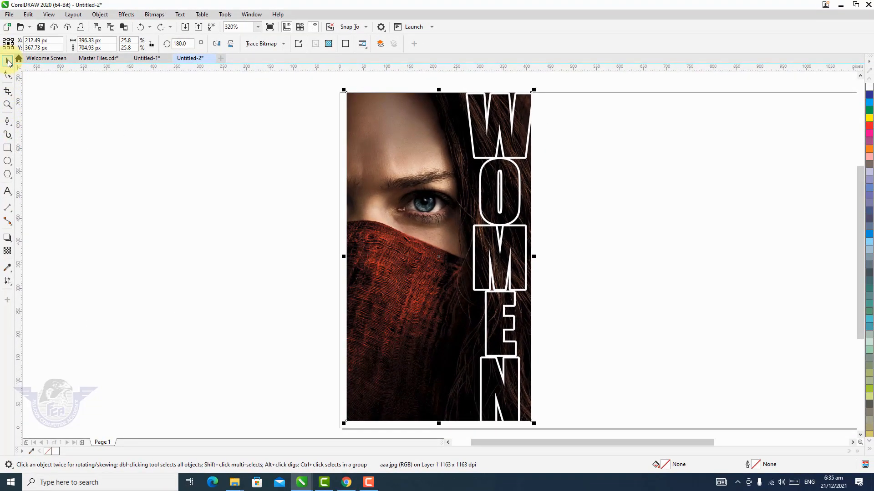
Draw an irregular Pen line through the WOMEN letters, from just below the N up to just above the W
{"action": "left_click", "coordinate": [8, 121]}
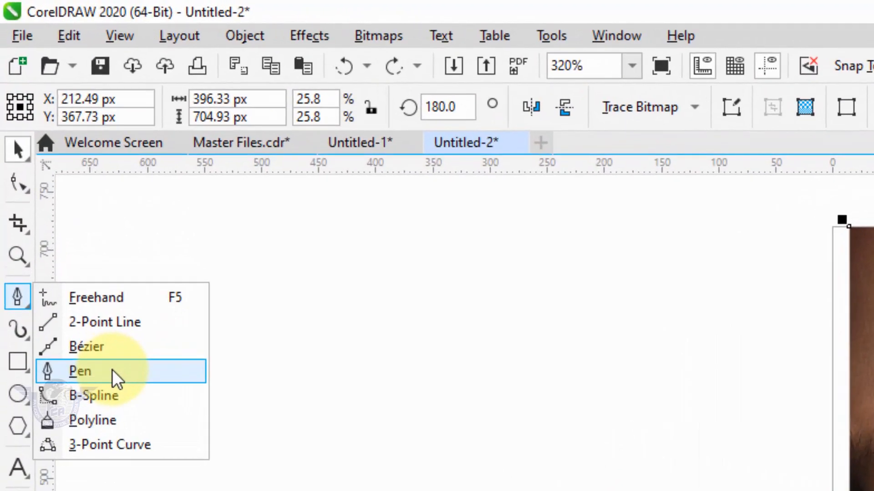
{"action": "left_click", "coordinate": [88, 278]}
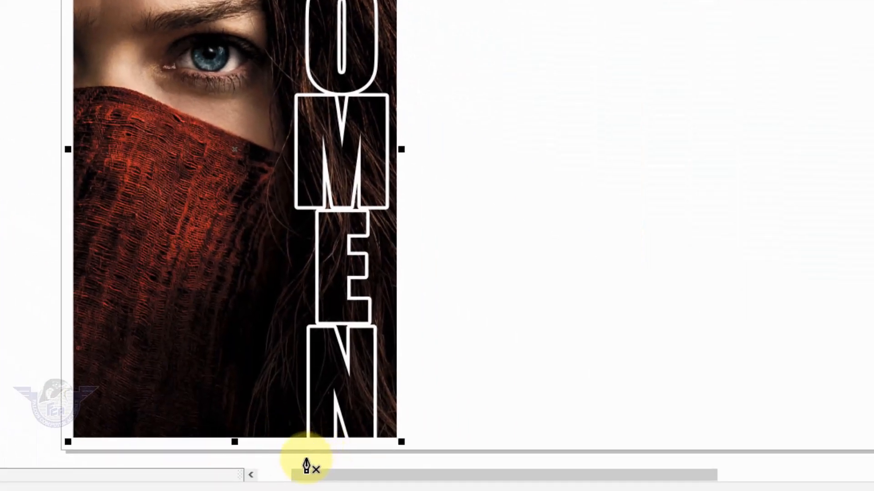
{"action": "left_click", "coordinate": [306, 459]}
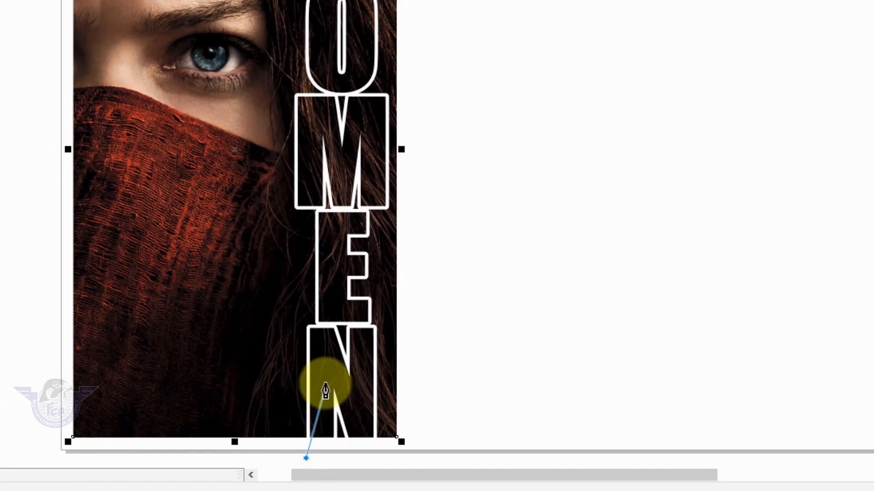
{"action": "left_click", "coordinate": [323, 379]}
{"action": "left_click", "coordinate": [359, 385]}
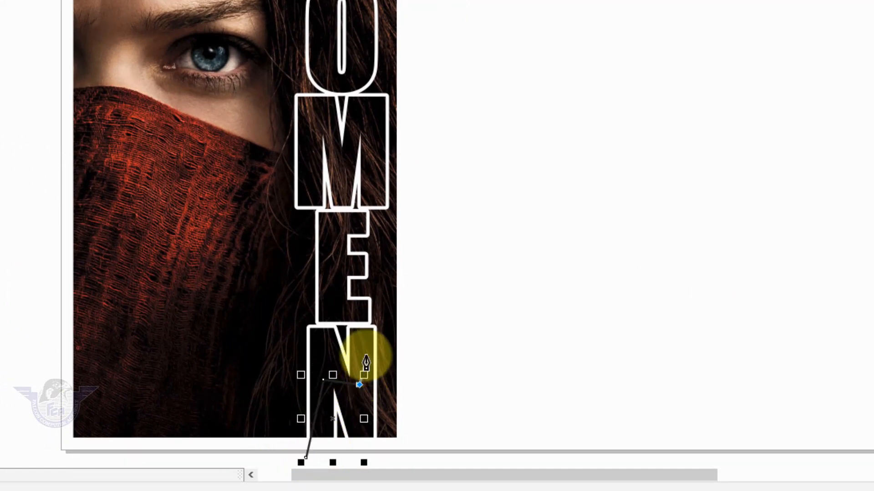
{"action": "left_click", "coordinate": [363, 336]}
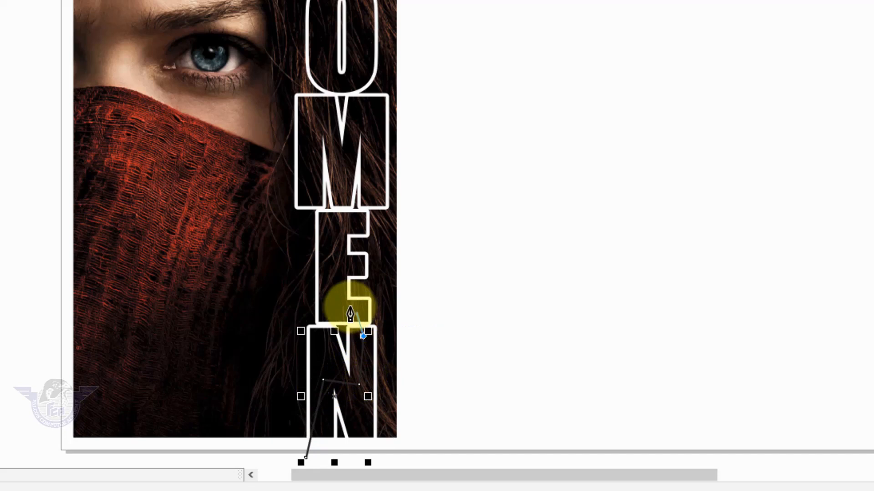
{"action": "left_click", "coordinate": [331, 286]}
{"action": "left_click", "coordinate": [340, 223]}
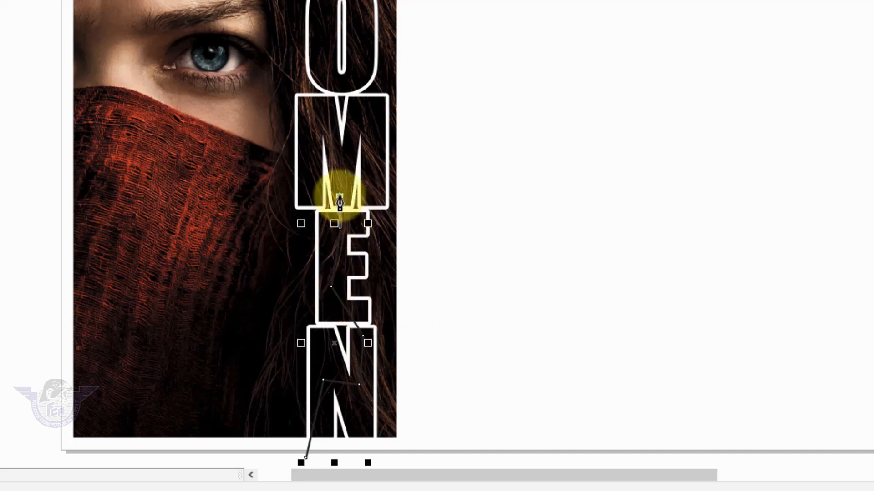
{"action": "left_click", "coordinate": [339, 195]}
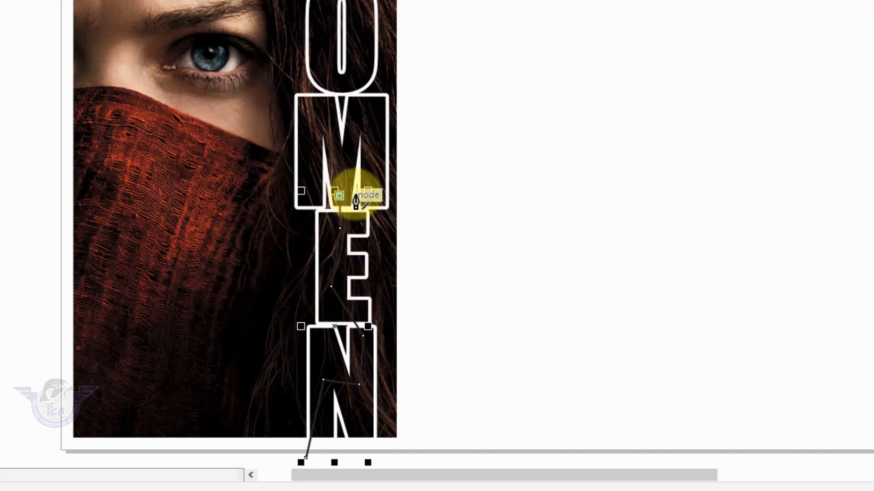
{"action": "left_click", "coordinate": [364, 123]}
{"action": "left_click", "coordinate": [355, 51]}
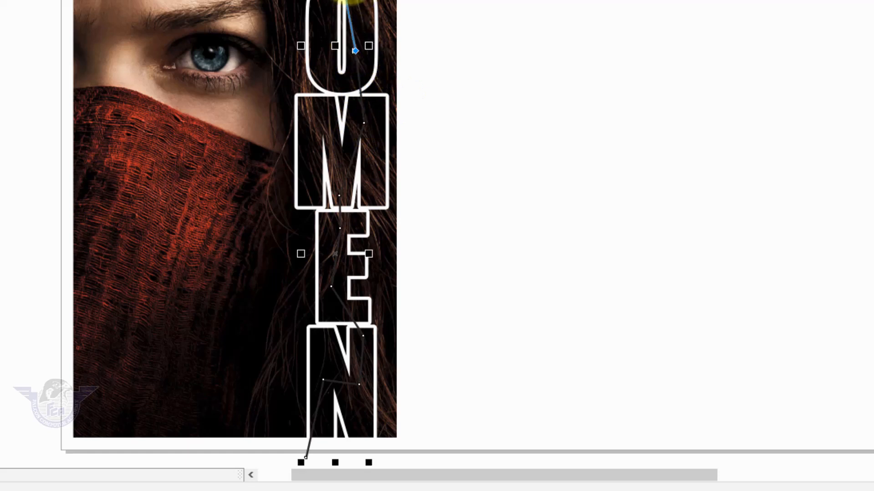
{"action": "left_click", "coordinate": [350, 0]}
{"action": "left_click", "coordinate": [349, 0]}
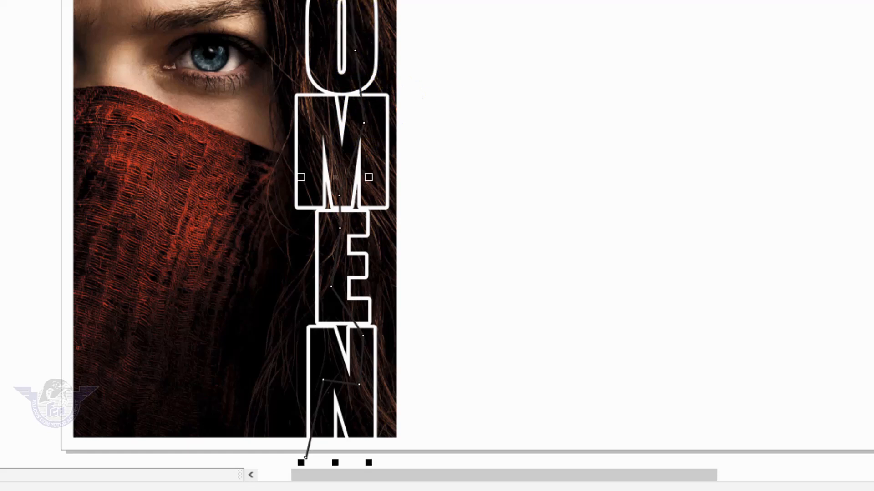
{"action": "left_click", "coordinate": [500, 45]}
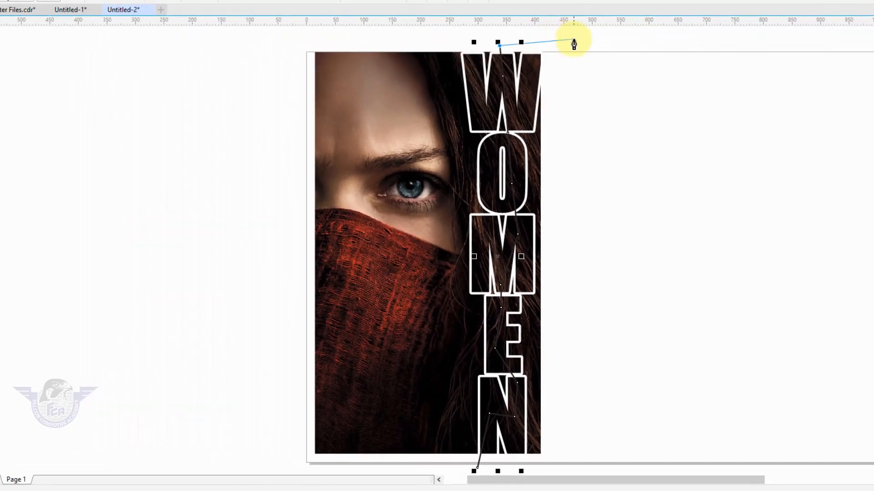
Continue the Pen line around the outside of the photo's lettered edge and close it at the starting point below the N
{"action": "left_click", "coordinate": [574, 39]}
{"action": "left_click", "coordinate": [602, 245]}
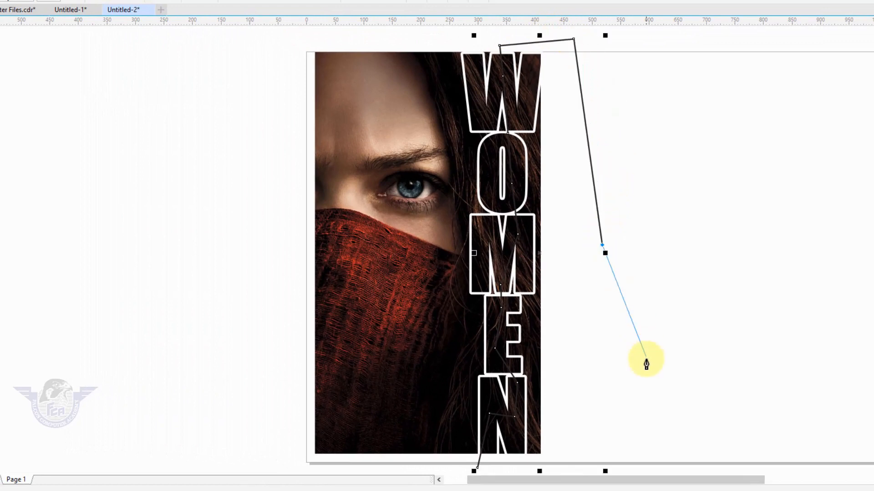
{"action": "left_click", "coordinate": [617, 396]}
{"action": "left_click", "coordinate": [564, 454]}
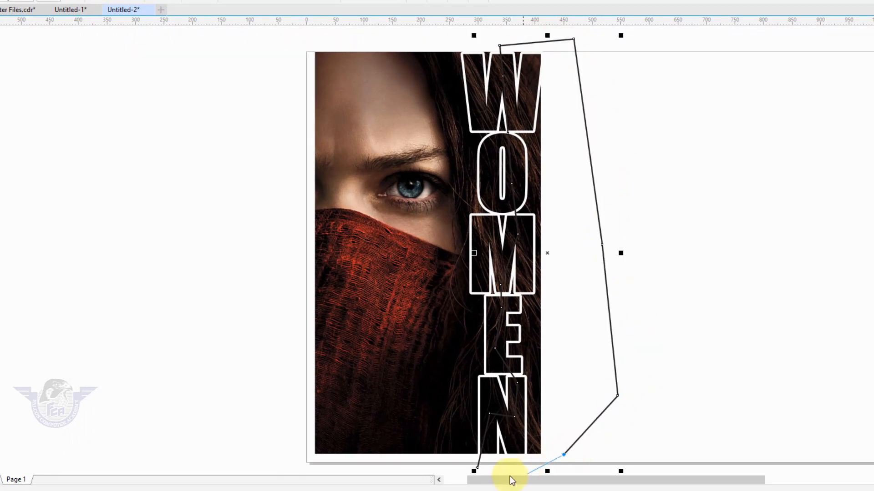
{"action": "left_click", "coordinate": [477, 468]}
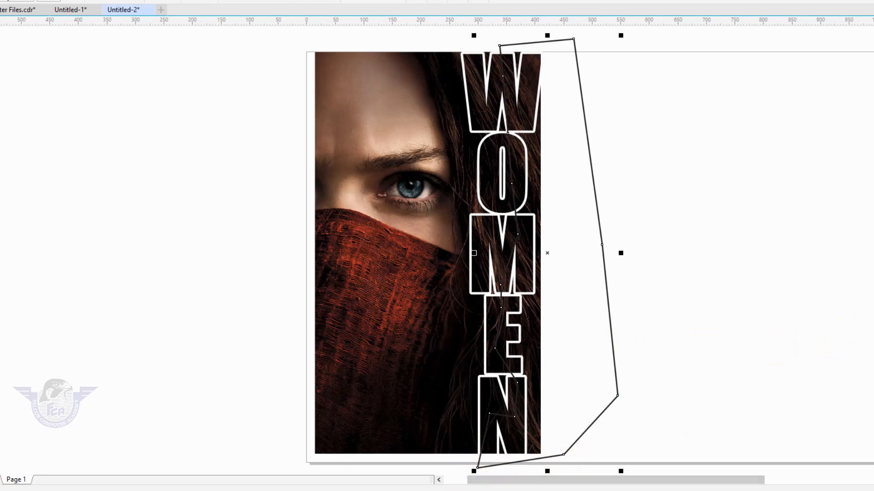
{"action": "left_click", "coordinate": [1, 22]}
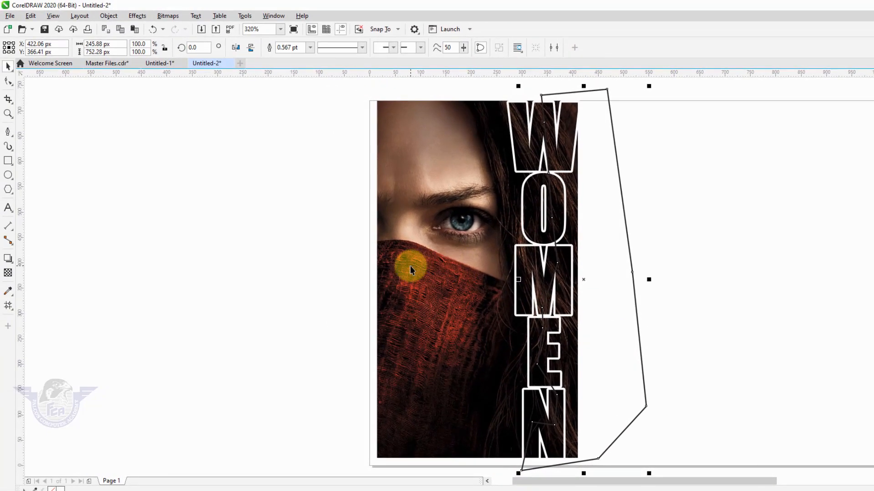
Trim the background photo with the closed Pen shape, cutting away its edge behind the WOMEN letters
{"action": "left_click", "coordinate": [706, 198]}
{"action": "left_click", "coordinate": [615, 215]}
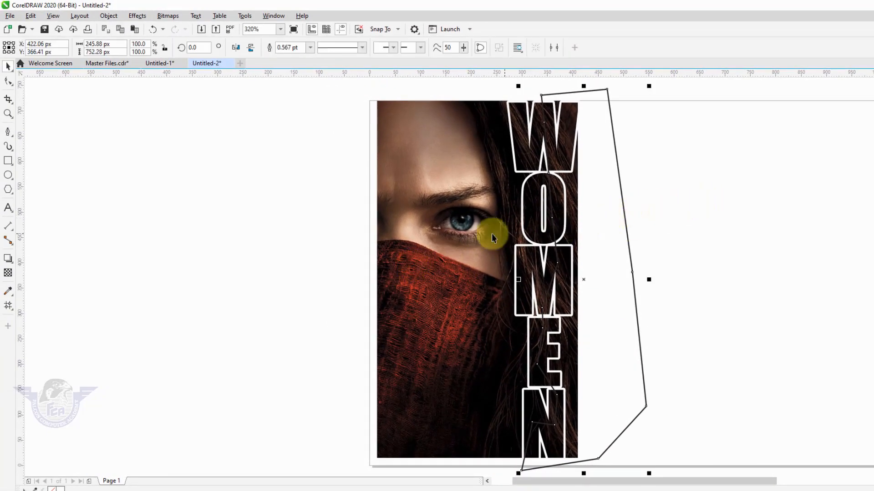
{"action": "left_click", "coordinate": [437, 234], "text": "shift"}
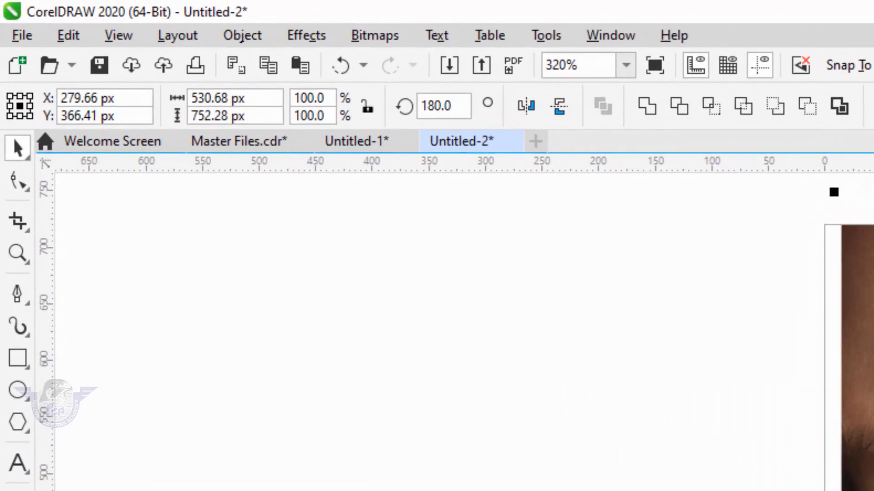
{"action": "left_click", "coordinate": [678, 108]}
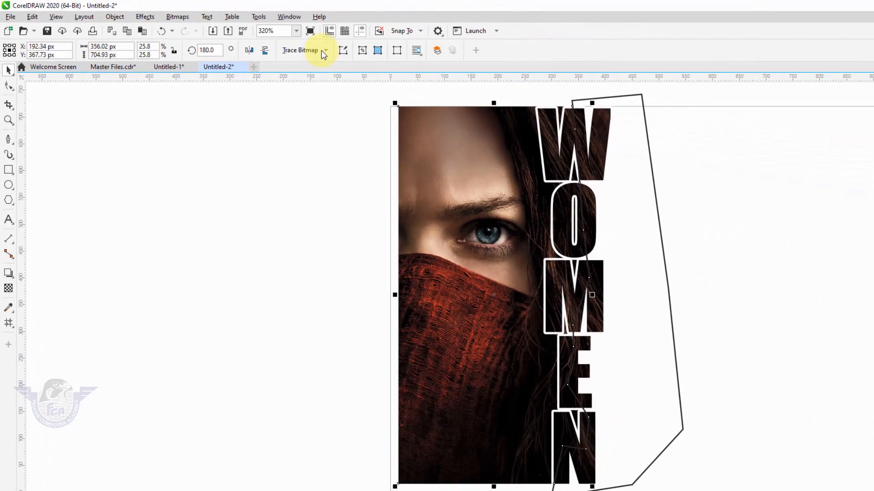
Delete the closed Pen shape that was used for trimming
{"action": "left_click", "coordinate": [714, 162]}
{"action": "left_click", "coordinate": [645, 197]}
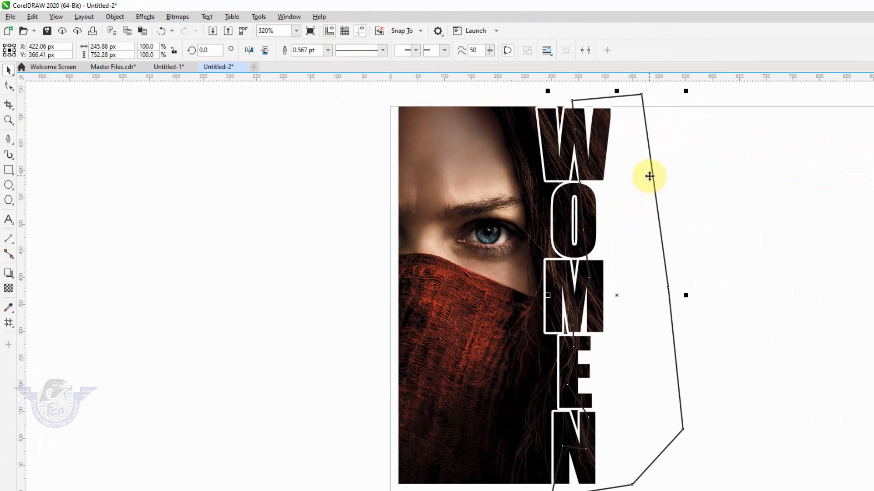
{"action": "left_click_drag", "start_coordinate": [650, 176], "coordinate": [650, 176]}
{"action": "key", "text": "Delete"}
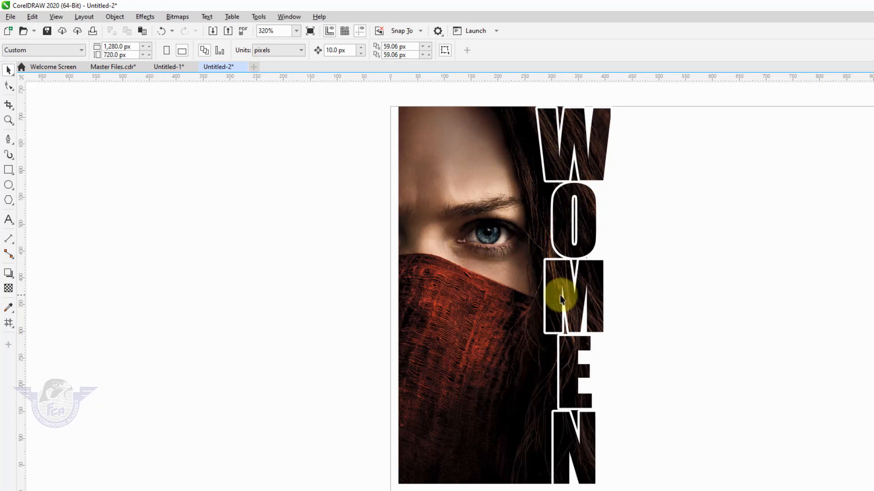
Group the trimmed photo with the WOMEN lettering and enlarge the group to 102.0%, about 405.56 × 719.2 px, to fit the page height
{"action": "left_click_drag", "start_coordinate": [400, 140], "coordinate": [635, 487]}
{"action": "key", "text": "ctrl+g"}
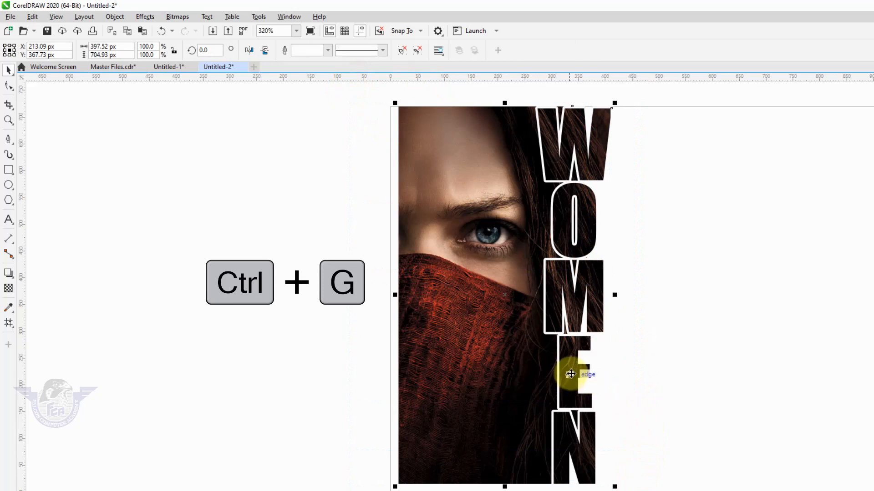
{"action": "left_click_drag", "start_coordinate": [394, 486], "coordinate": [386, 482]}
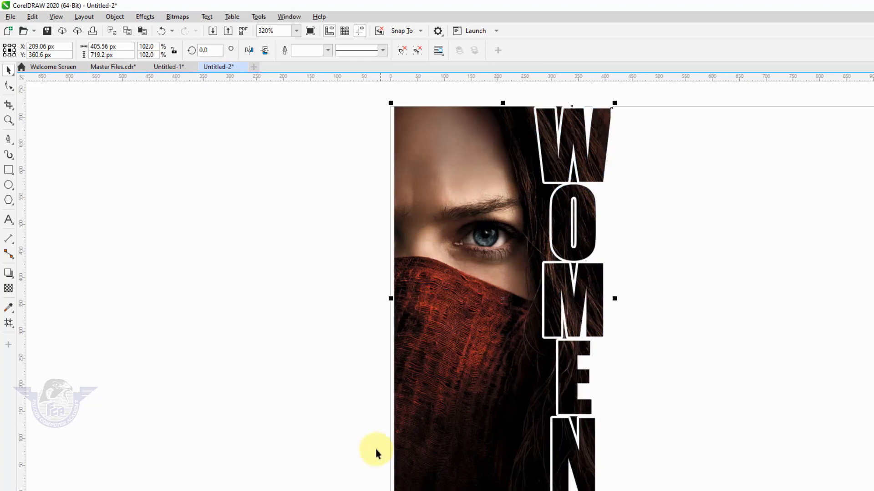
{"action": "scroll", "coordinate": [369, 412], "scroll_direction": "up", "scroll_amount": 1}
{"action": "scroll", "coordinate": [437, 365], "scroll_direction": "down", "scroll_amount": 3}
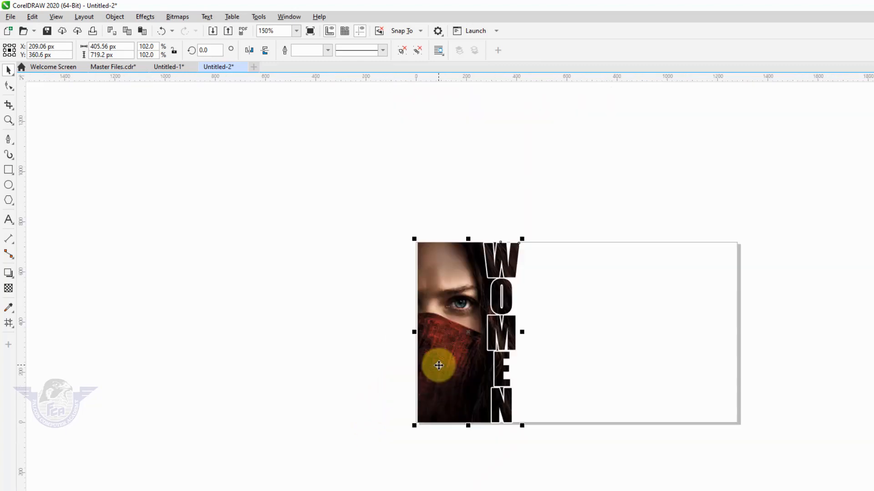
{"action": "key", "text": "F2"}
{"action": "left_click_drag", "start_coordinate": [374, 220], "coordinate": [781, 455]}
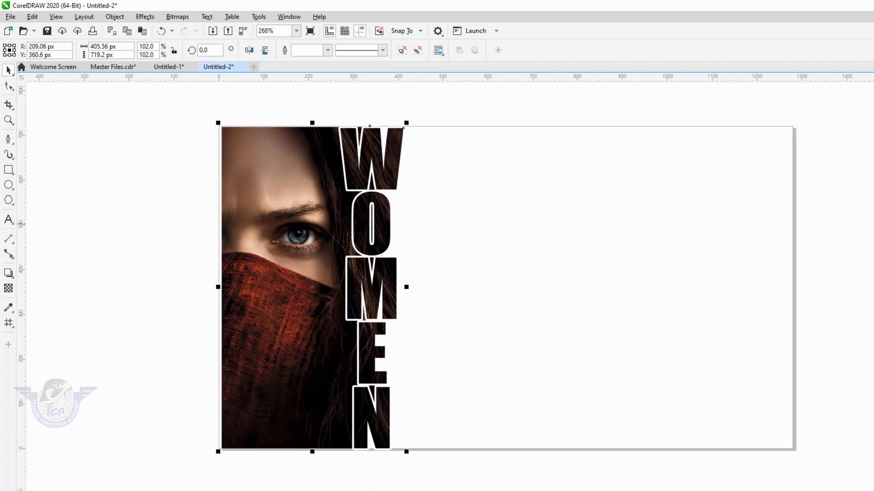
Add a page-sized 1,280 × 720 px rectangle behind the artwork and fill it with cyan (C:100 M:0 Y:0 K:0)
{"action": "left_click", "coordinate": [695, 229]}
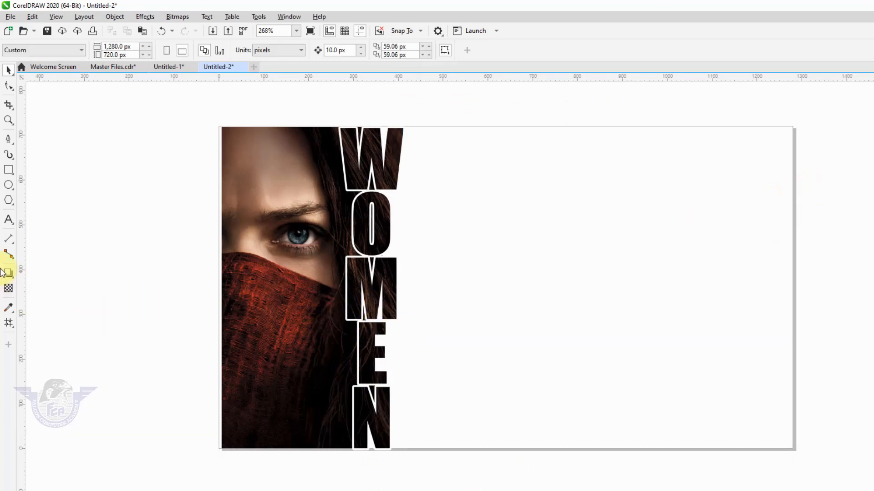
{"action": "double_click", "coordinate": [9, 171]}
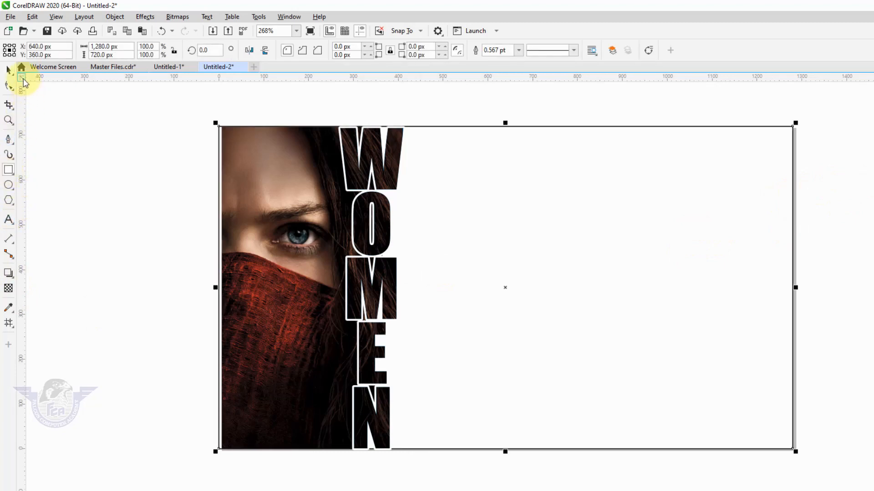
{"action": "left_click", "coordinate": [8, 70]}
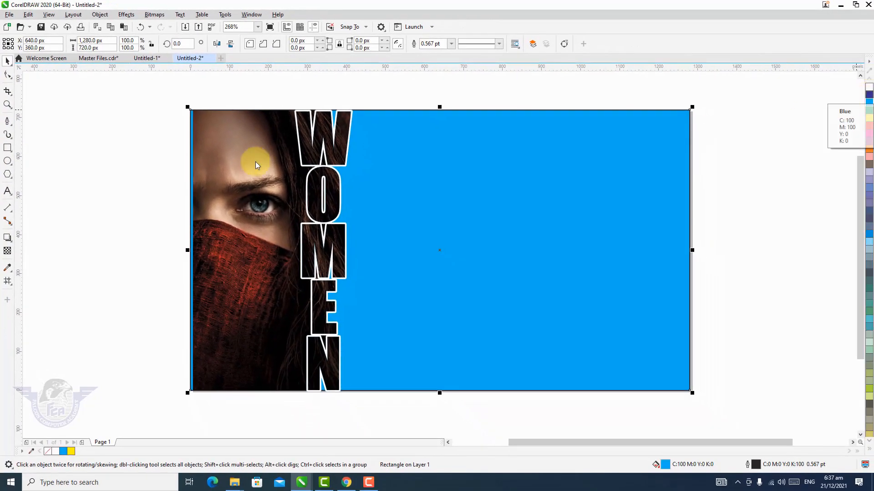
{"action": "left_click", "coordinate": [177, 157]}
Align the photo and WOMEN group to the left edge of the cyan rectangle, after briefly trying right alignment
{"action": "left_click", "coordinate": [248, 203]}
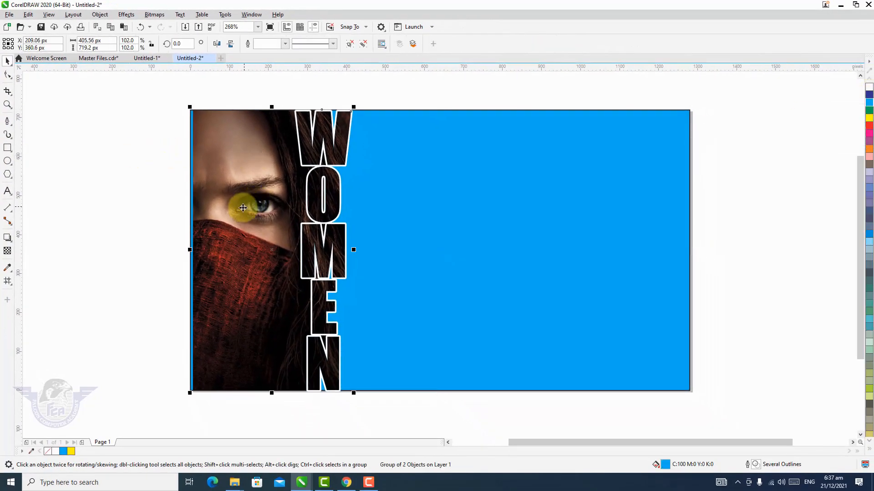
{"action": "left_click", "coordinate": [467, 185], "text": "shift"}
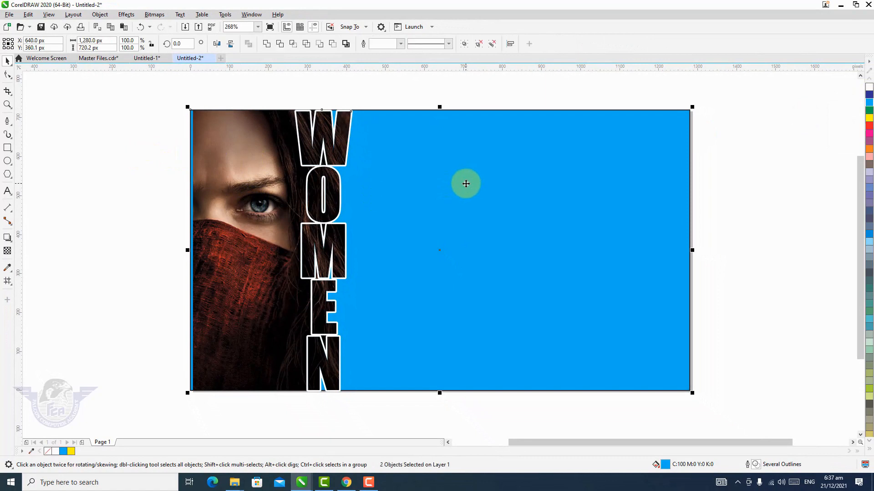
{"action": "key", "text": "r"}
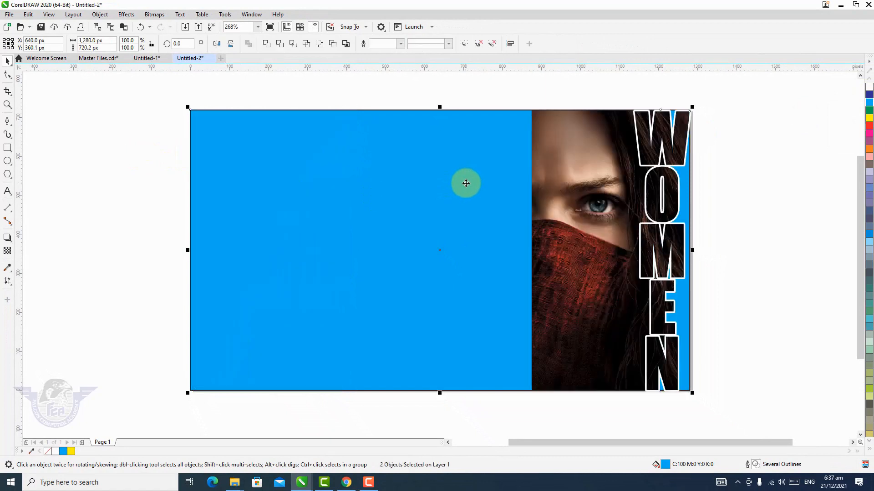
{"action": "key", "text": "l"}
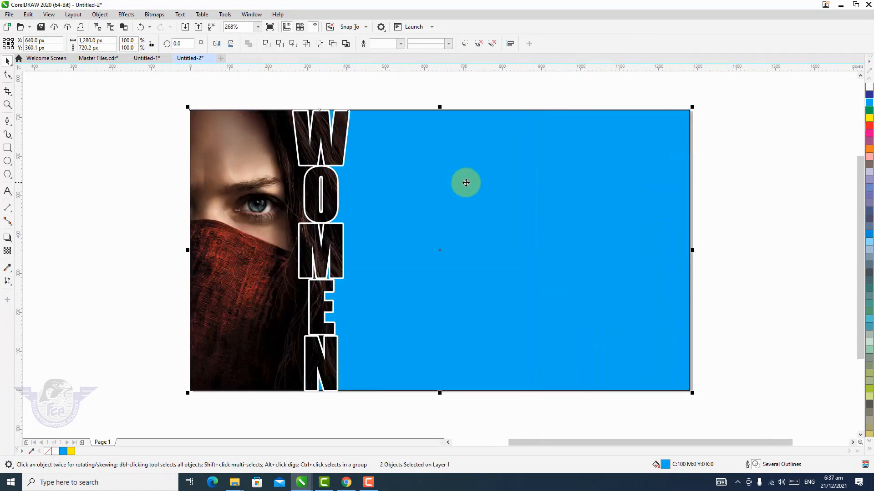
{"action": "left_click", "coordinate": [360, 88]}
Select the cyan background rectangle
{"action": "left_click", "coordinate": [563, 162]}
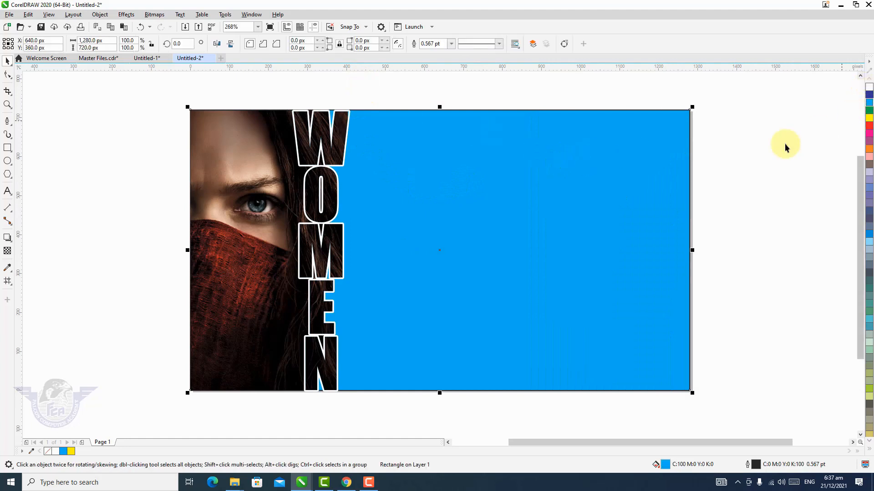
{"action": "scroll", "coordinate": [620, 193], "scroll_direction": "up", "scroll_amount": 1}
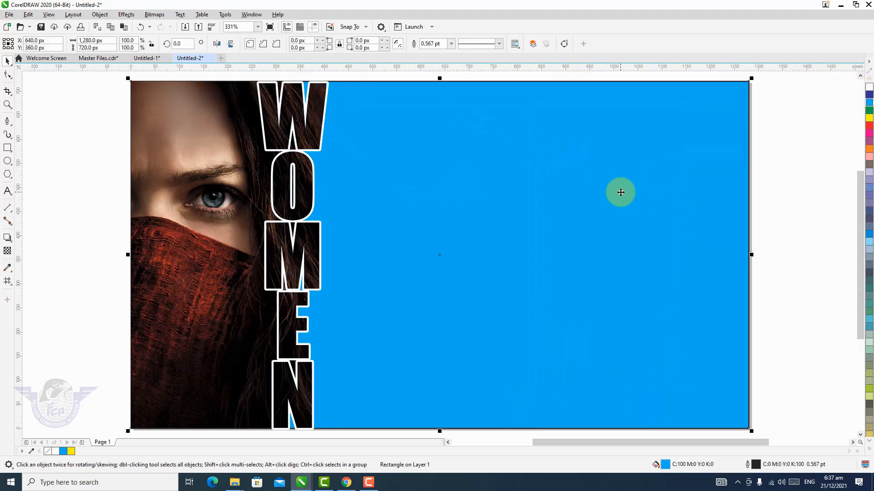